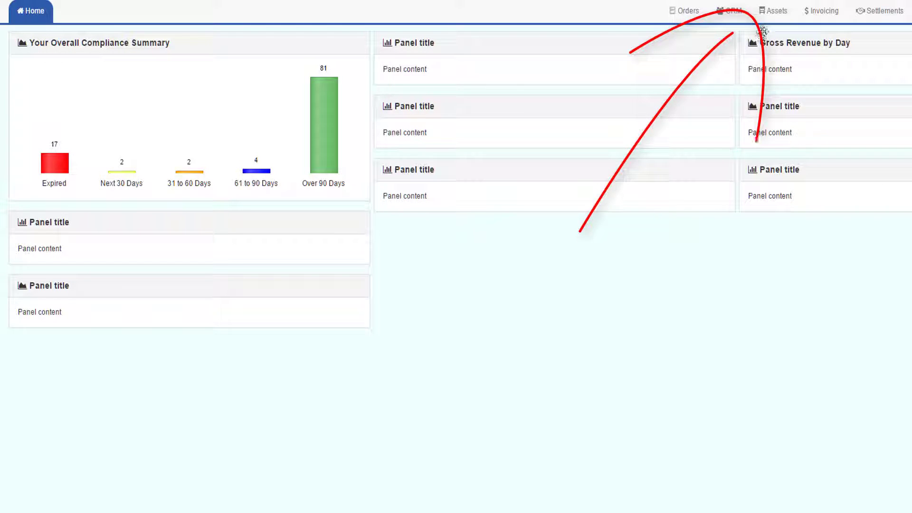
# Show the Assets drivers list with template records included so DriverTemplate appears.
pyautogui.click(766, 15)
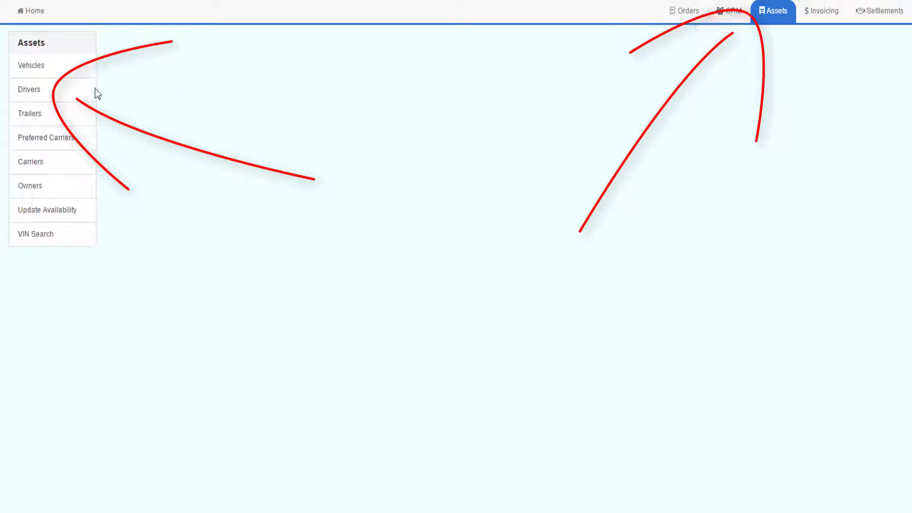
pyautogui.click(32, 95)
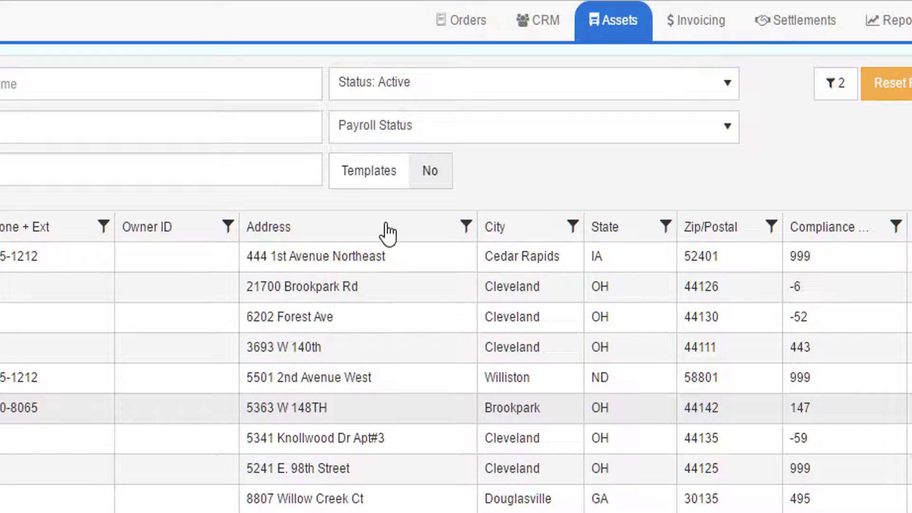
pyautogui.click(425, 180)
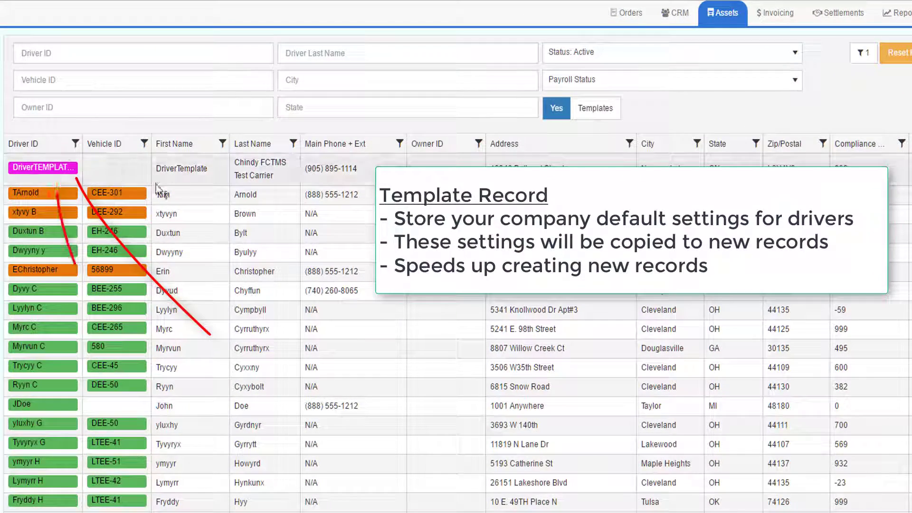
# Open the DriverTemplate record and review its field tips and Commercial Drivers License compliance.
pyautogui.moveTo(47, 175)
pyautogui.click(46, 168)
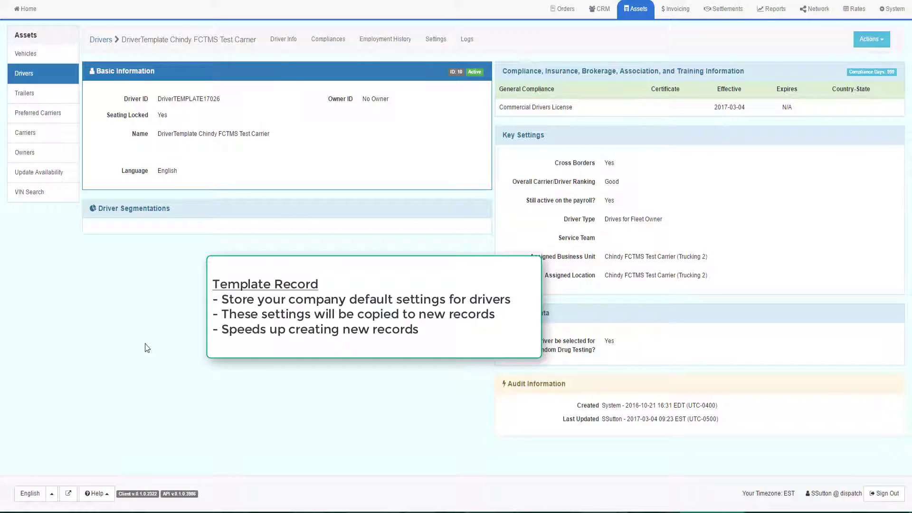
pyautogui.moveTo(117, 121)
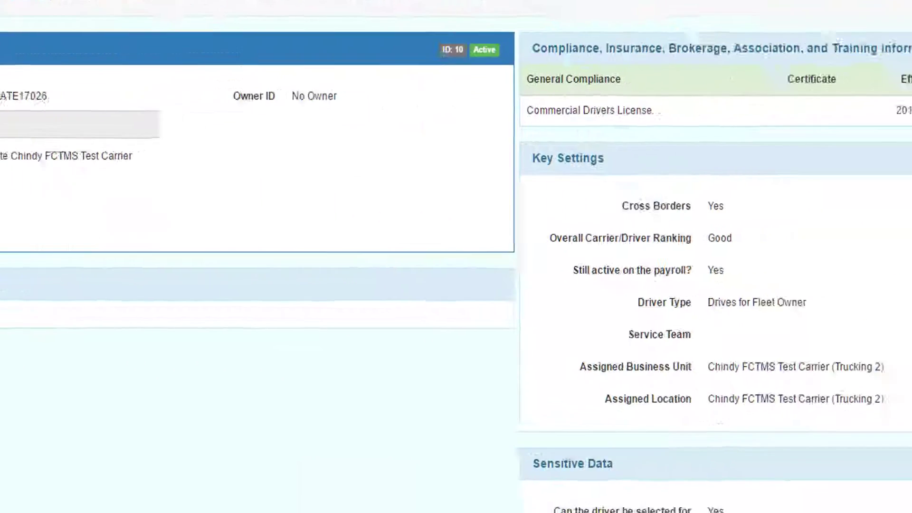
pyautogui.moveTo(876, 257)
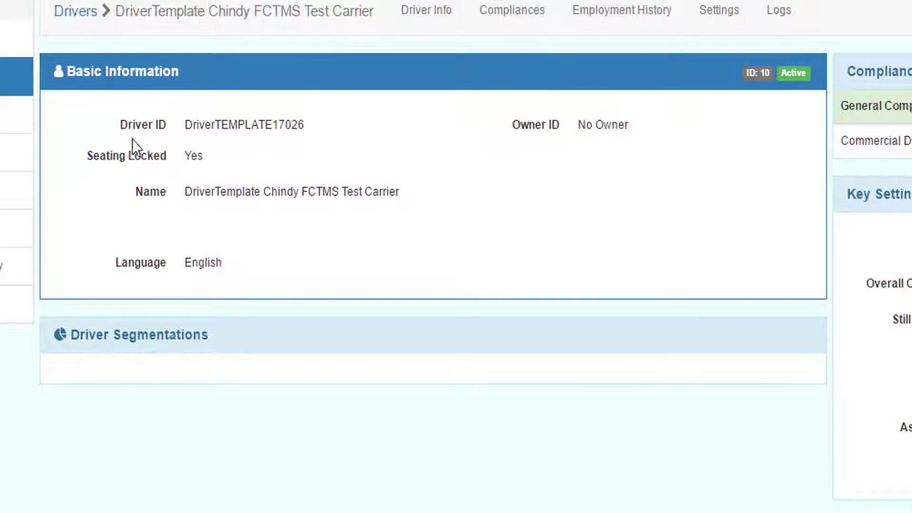
pyautogui.moveTo(107, 153)
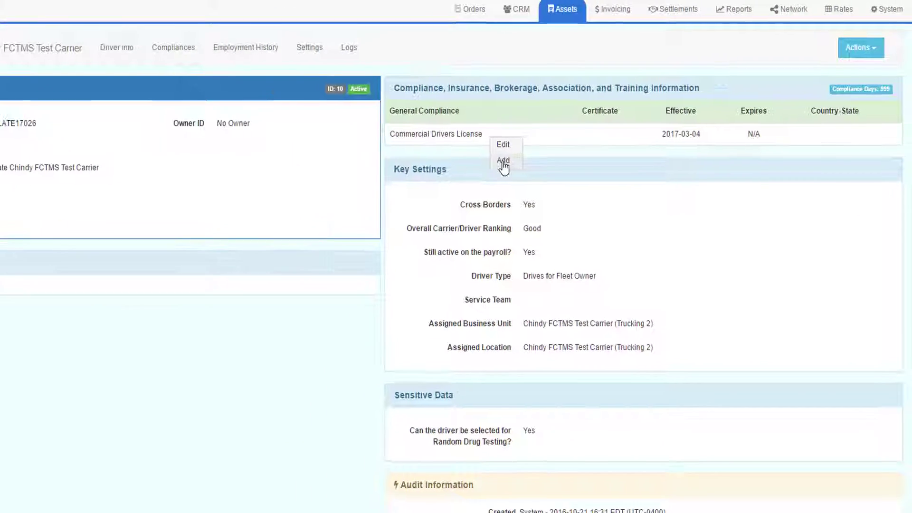
# Add a Driver Physical Exam compliance entry to the template and save it.
pyautogui.click(278, 274)
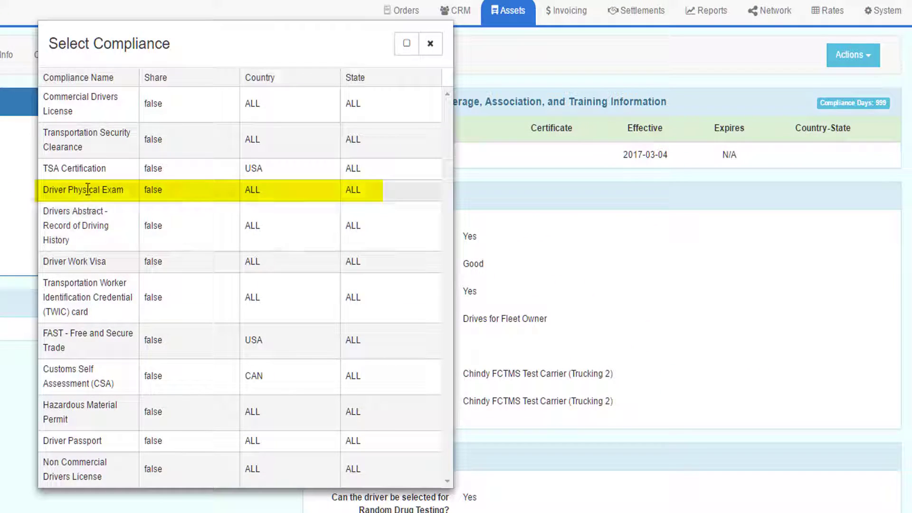
pyautogui.doubleClick(96, 188)
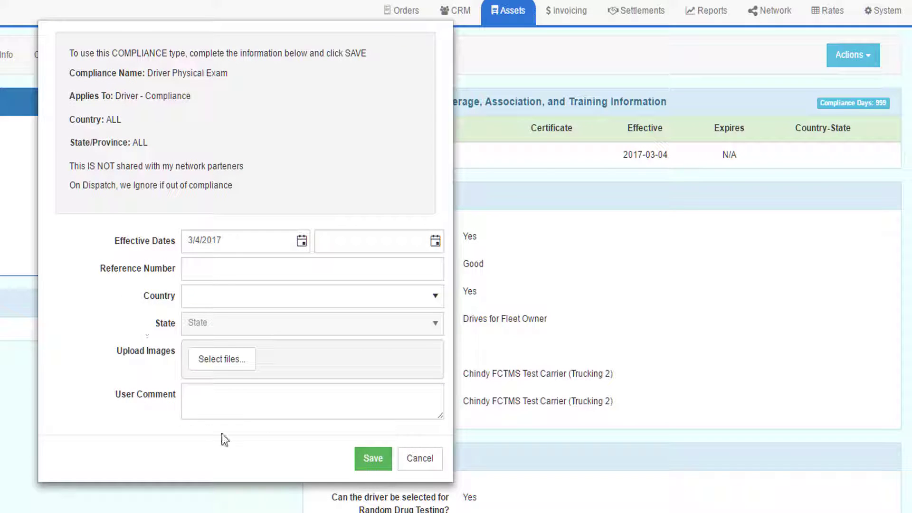
pyautogui.click(373, 460)
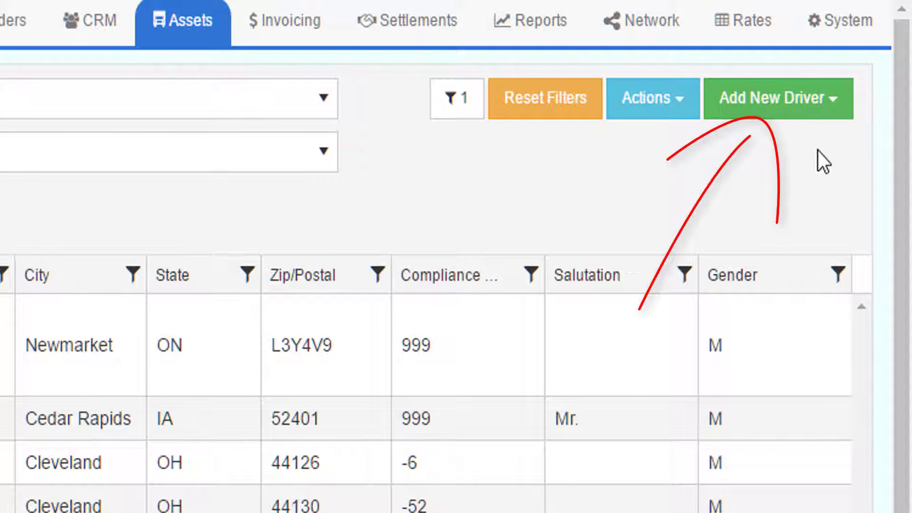
# Create a new driver from the DriverTemplate entry in the Add New Driver menu.
pyautogui.click(838, 99)
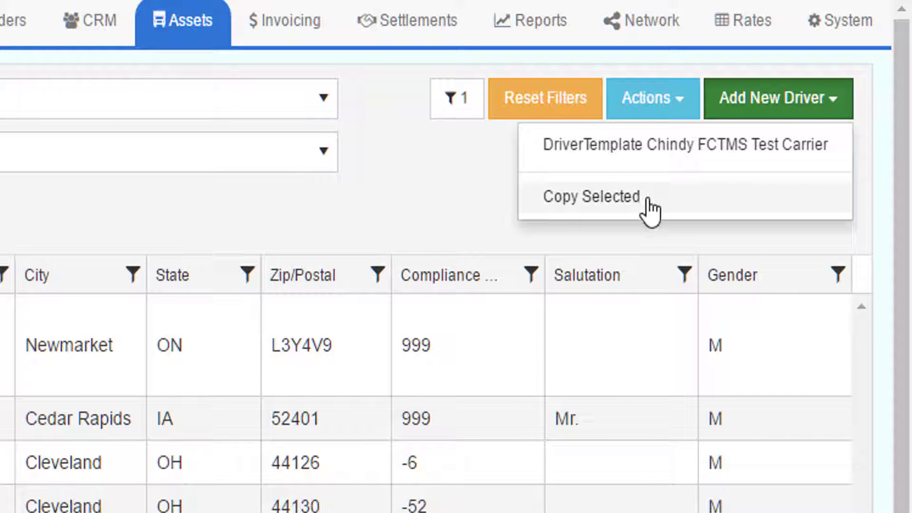
pyautogui.click(779, 99)
pyautogui.click(769, 107)
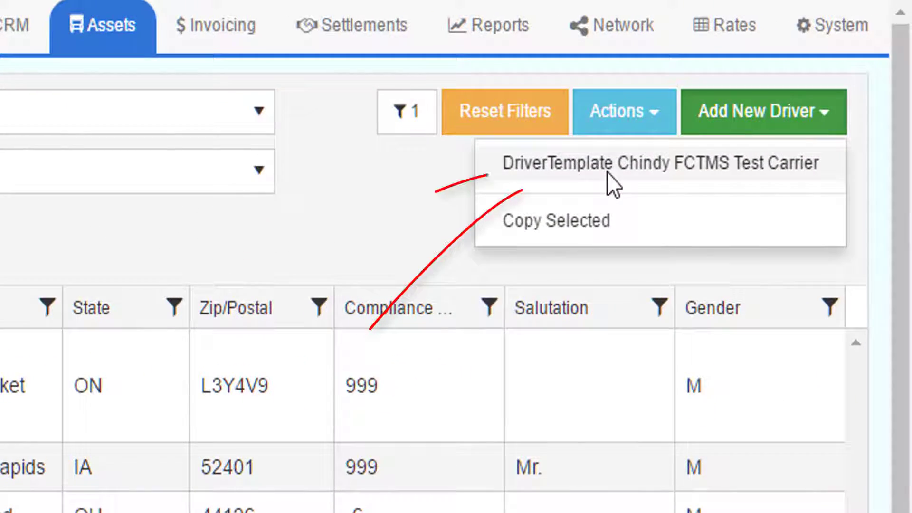
pyautogui.click(607, 172)
# Keep Female as the new driver's gender and bring up the address search.
pyautogui.scroll(-1, 909, 261)
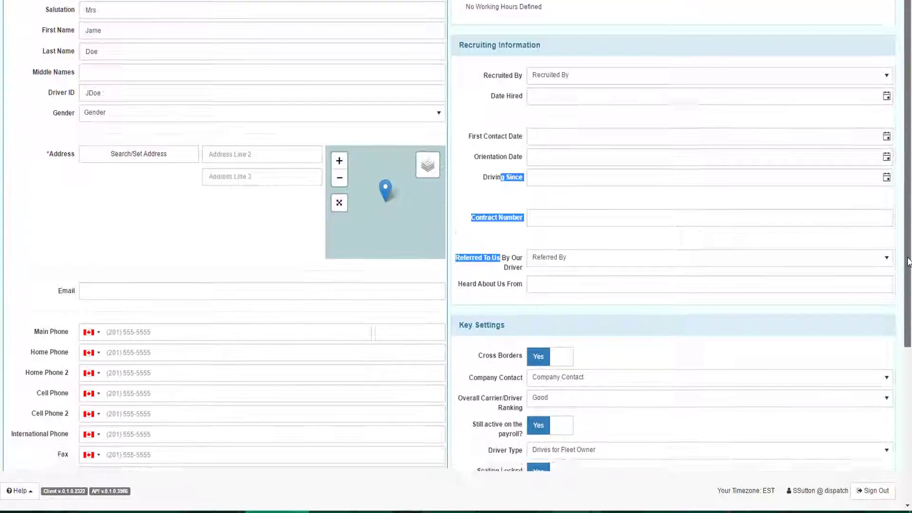
pyautogui.scroll(-4, 908, 262)
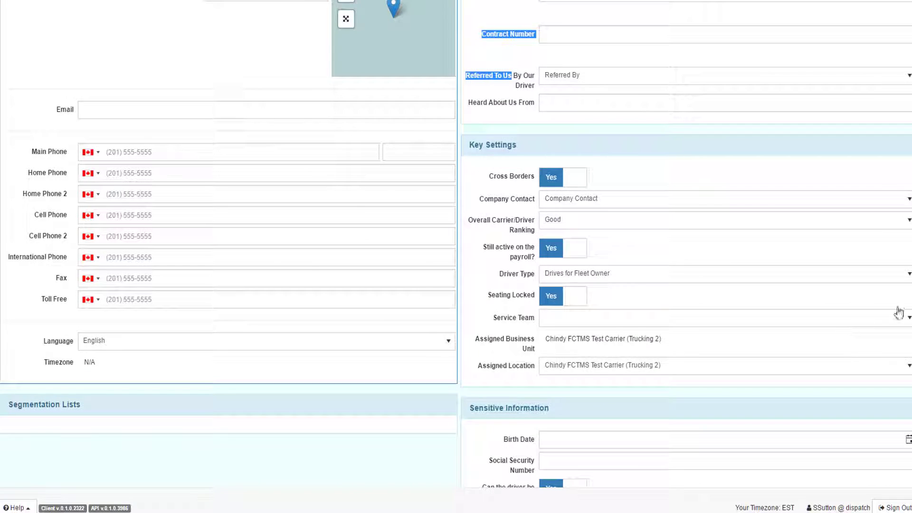
pyautogui.scroll(5, 908, 285)
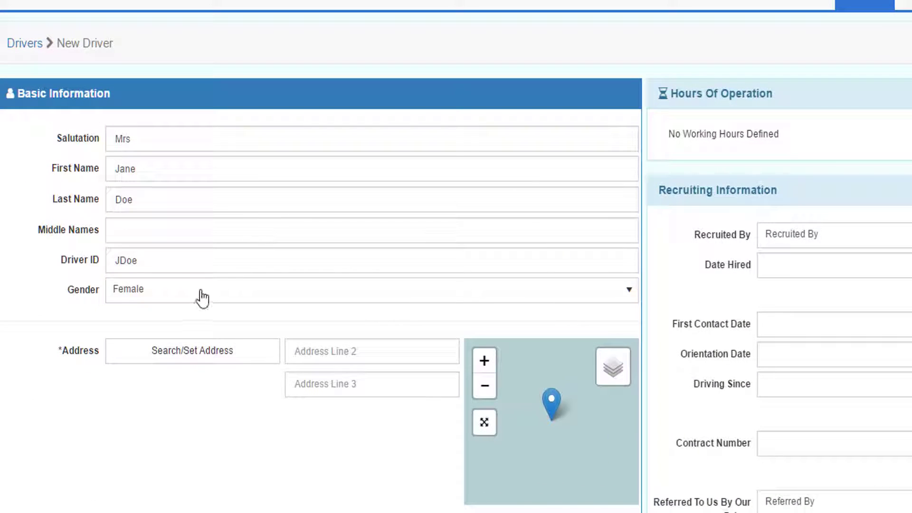
pyautogui.click(188, 267)
pyautogui.click(188, 351)
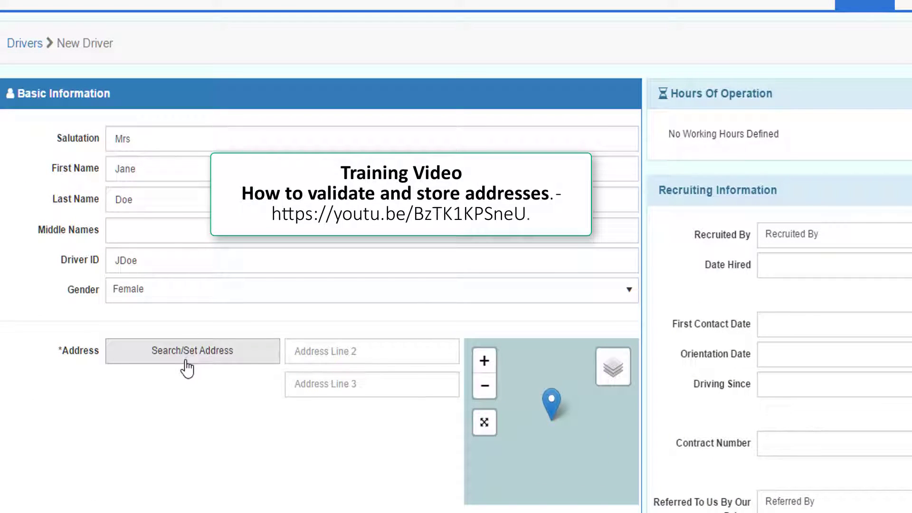
pyautogui.click(187, 362)
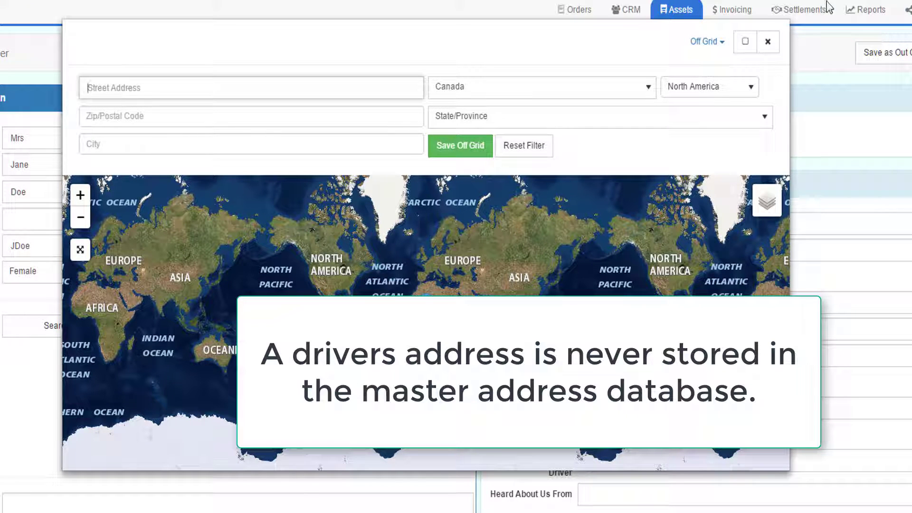
# Find the driver's street address via Advanced Search and fill in the driver's e-mail address.
pyautogui.click(704, 41)
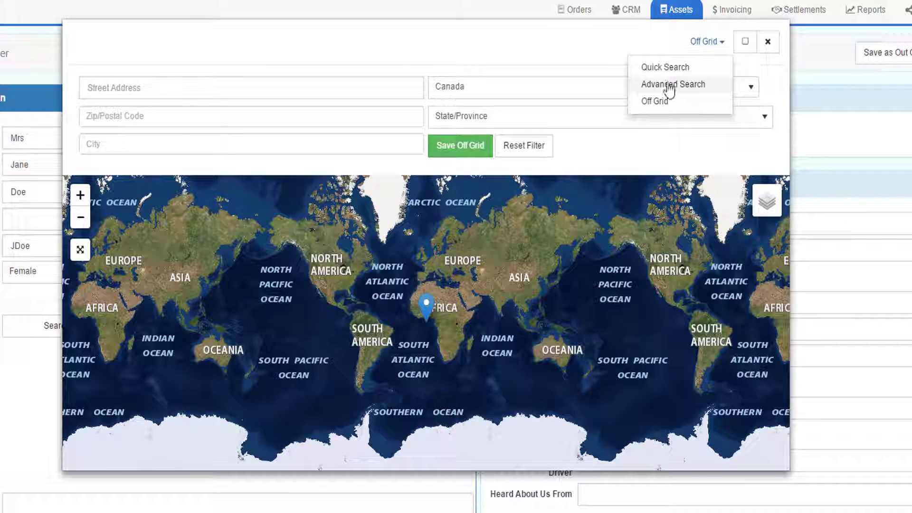
pyautogui.click(664, 86)
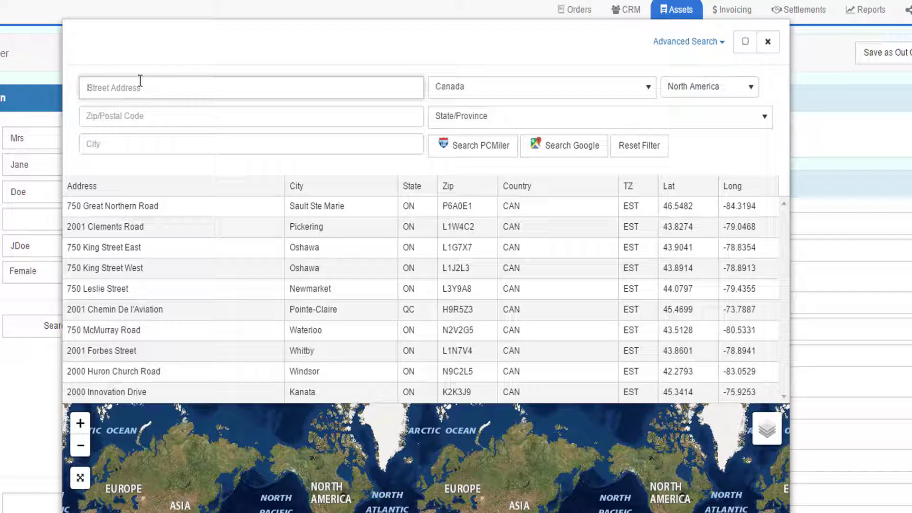
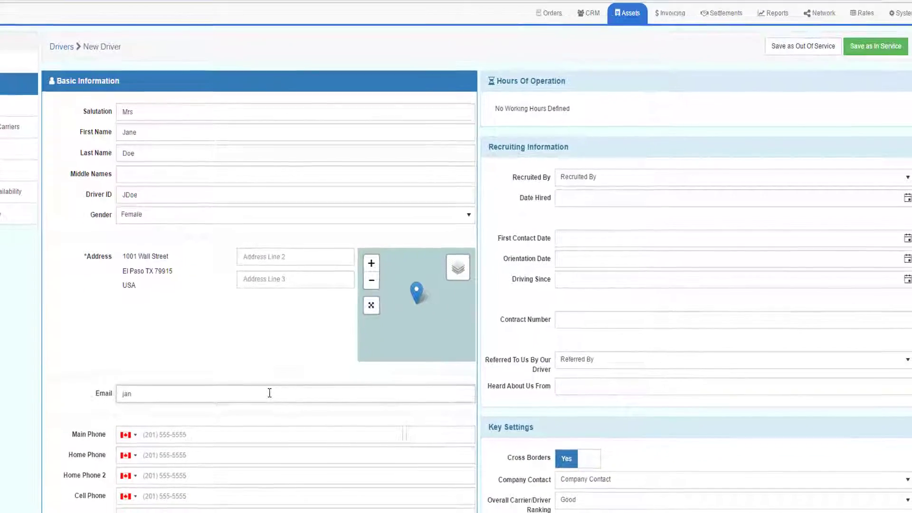
pyautogui.press('Tab')
# Enter the main phone, choose a recruiter, and set the hire date to 3/16/2017.
pyautogui.write('8')
pyautogui.click(648, 178)
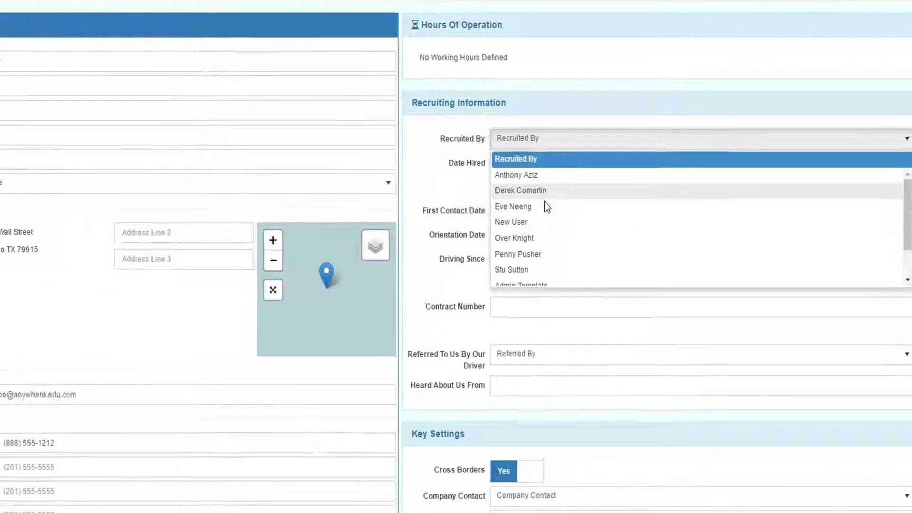
pyautogui.click(601, 235)
pyautogui.click(906, 147)
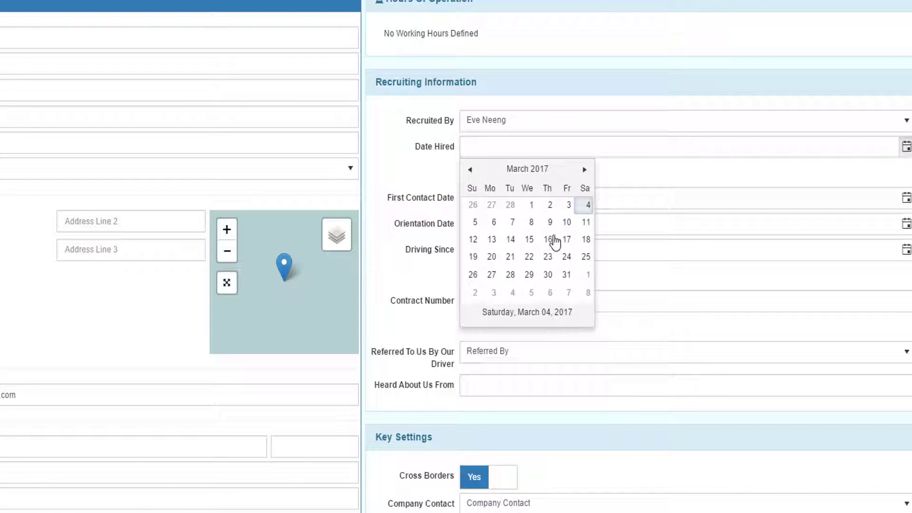
pyautogui.click(546, 240)
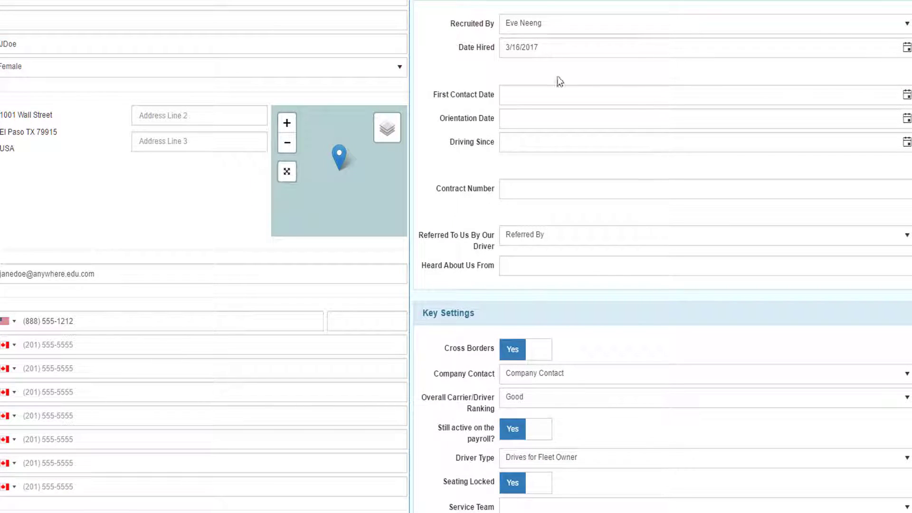
pyautogui.scroll(-2, 562, 223)
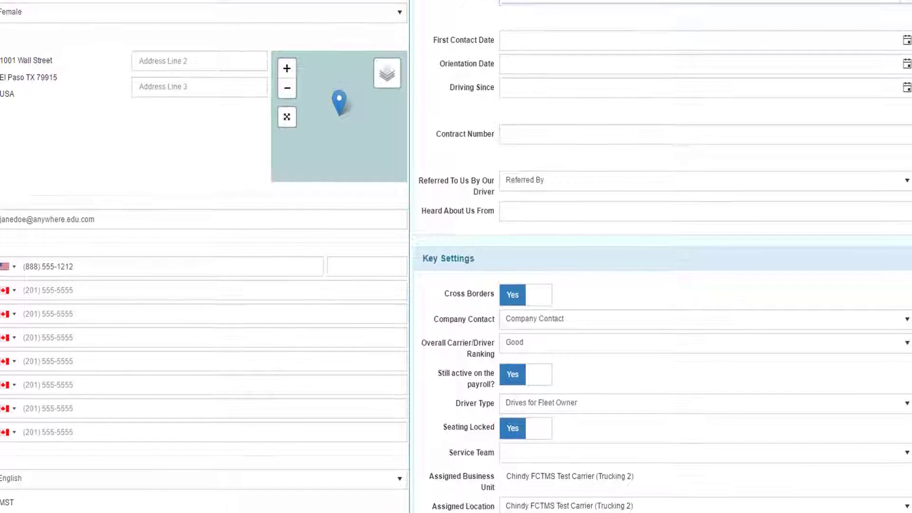
pyautogui.scroll(-3, 562, 223)
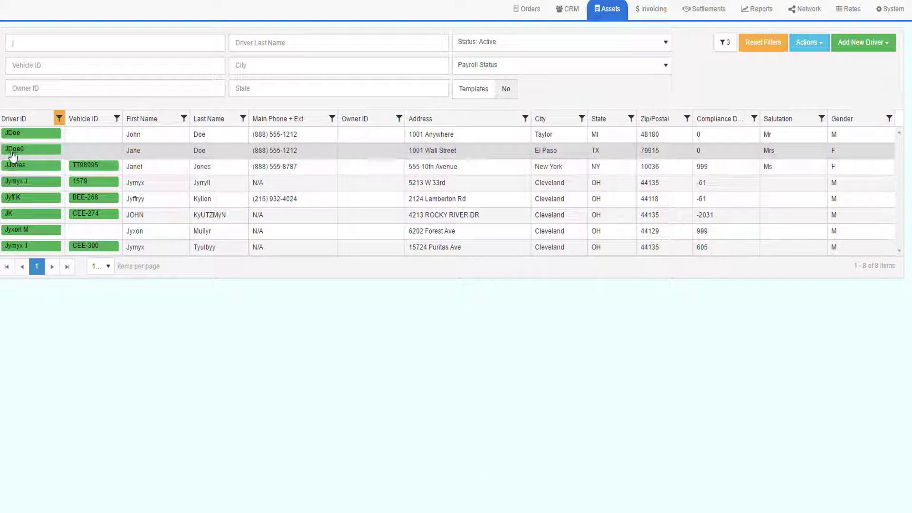
# Open the new driver's detail record from the drivers table.
pyautogui.moveTo(13, 155)
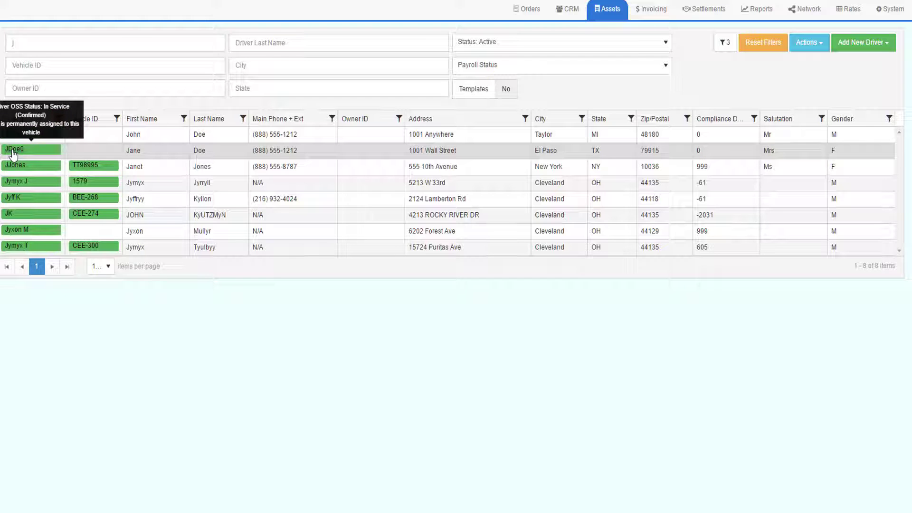
pyautogui.click(13, 155)
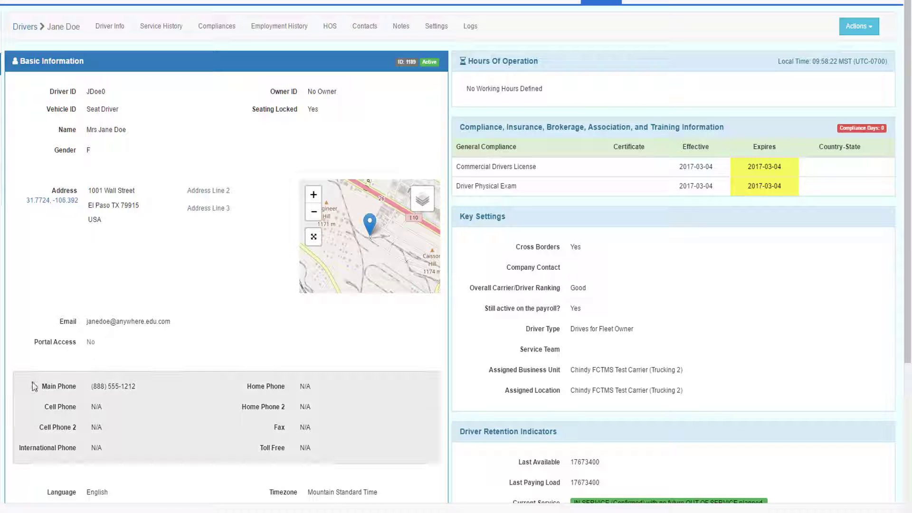
pyautogui.scroll(-2, 271, 306)
pyautogui.scroll(2, 270, 306)
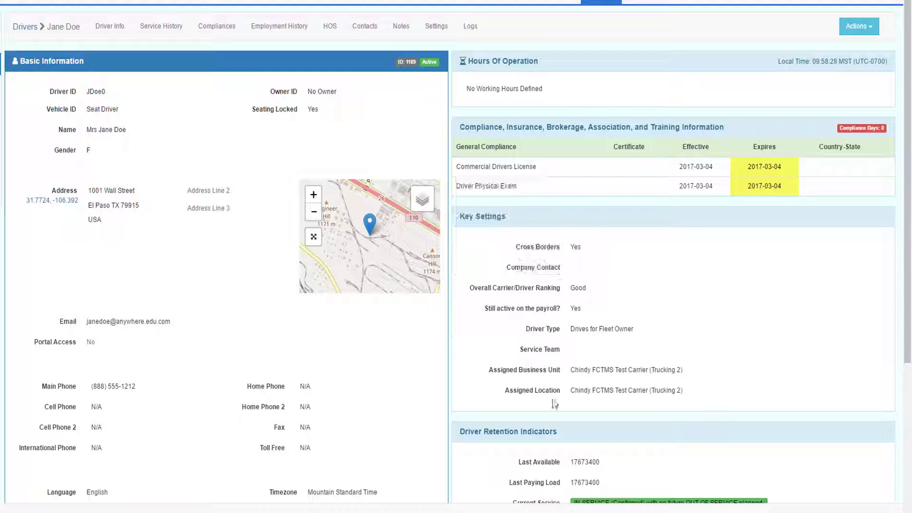
pyautogui.scroll(-4, 790, 344)
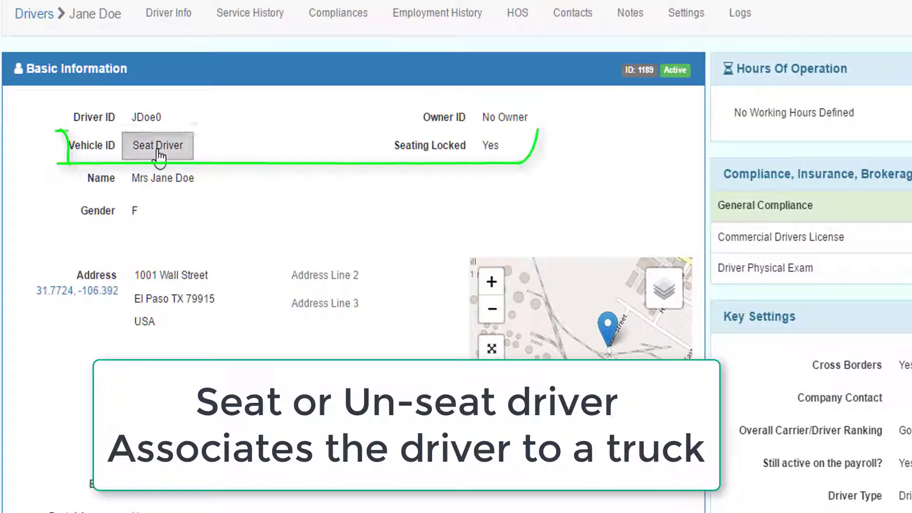
# Start seating the driver, checking vehicle EH-246 and the two drivers already seated there.
pyautogui.click(133, 125)
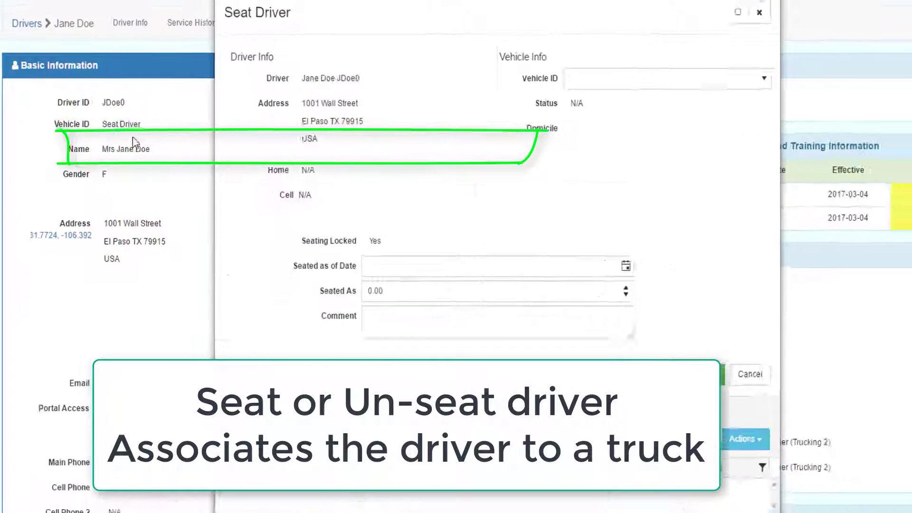
pyautogui.click(616, 84)
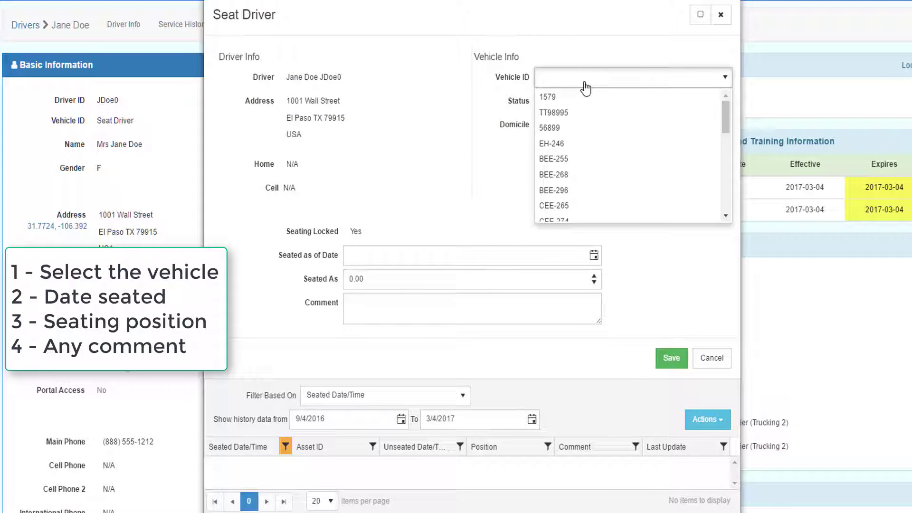
pyautogui.click(556, 143)
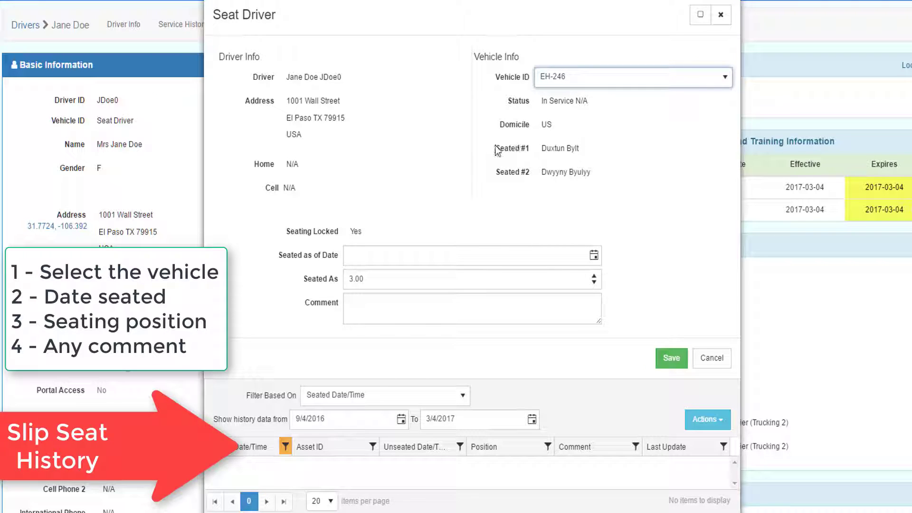
pyautogui.moveTo(496, 148); pyautogui.dragTo(590, 152)
pyautogui.moveTo(495, 172); pyautogui.dragTo(596, 175)
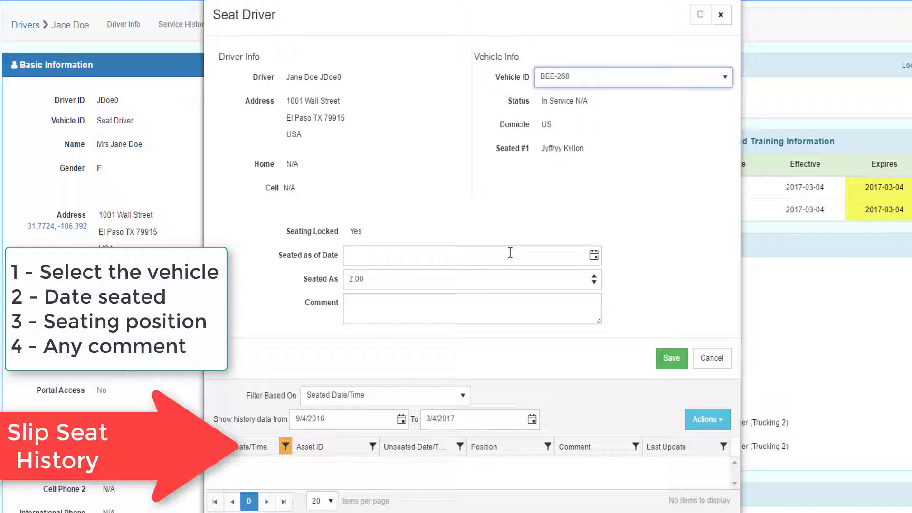
pyautogui.click(405, 261)
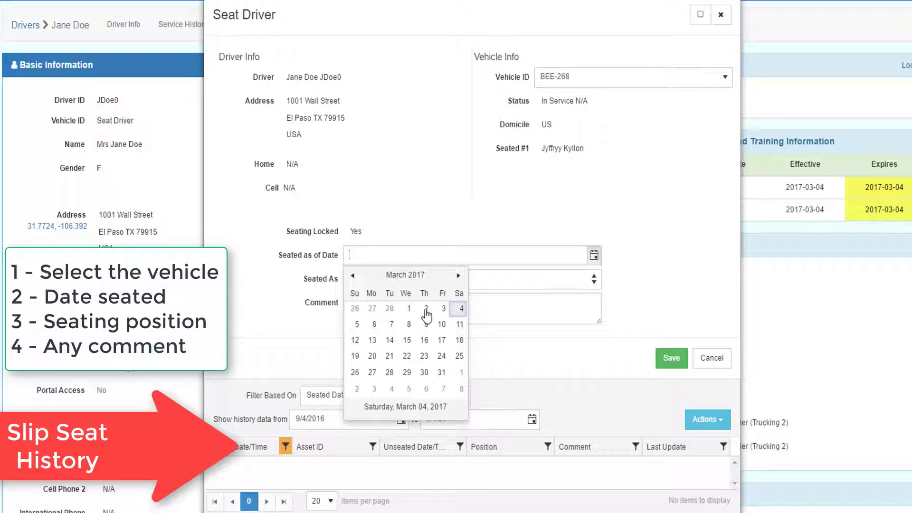
pyautogui.click(426, 306)
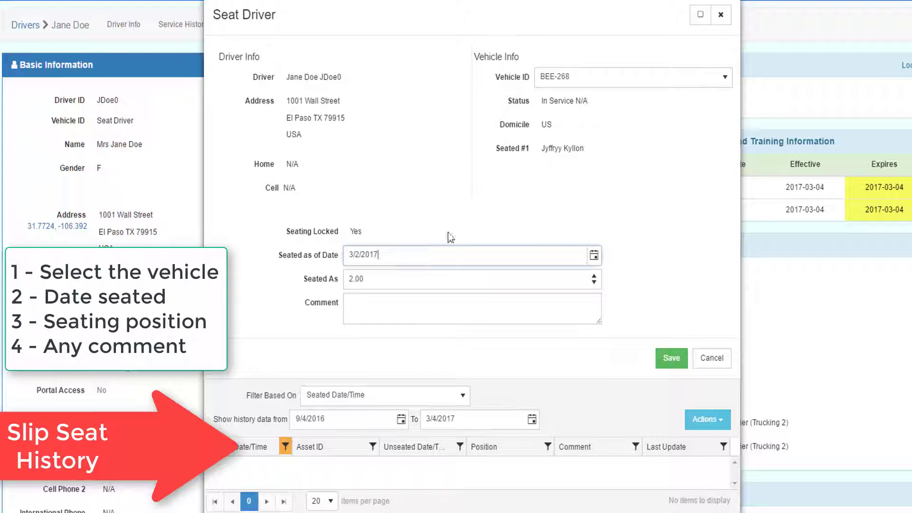
pyautogui.click(398, 322)
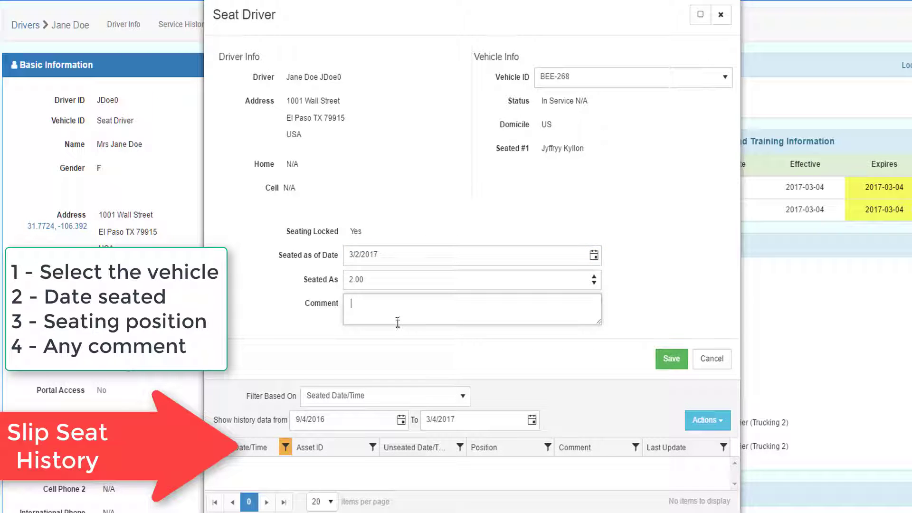
pyautogui.click(670, 360)
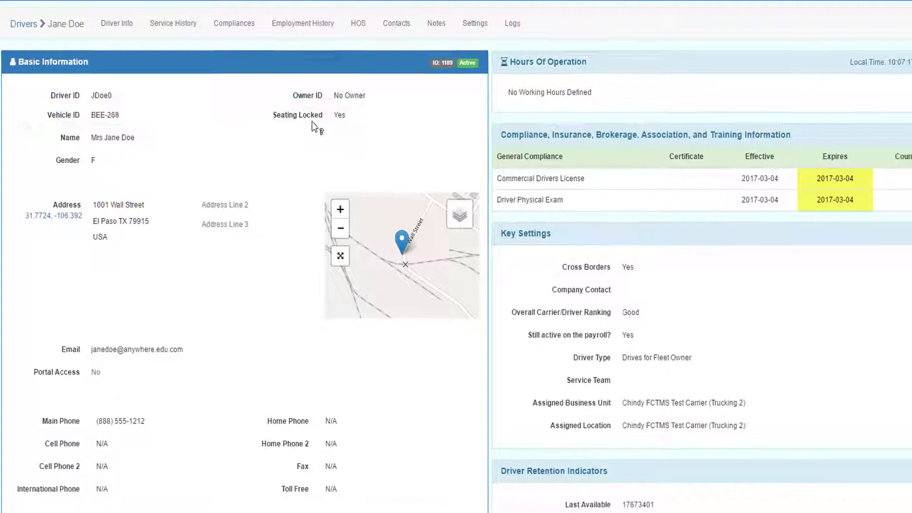
pyautogui.click(171, 189)
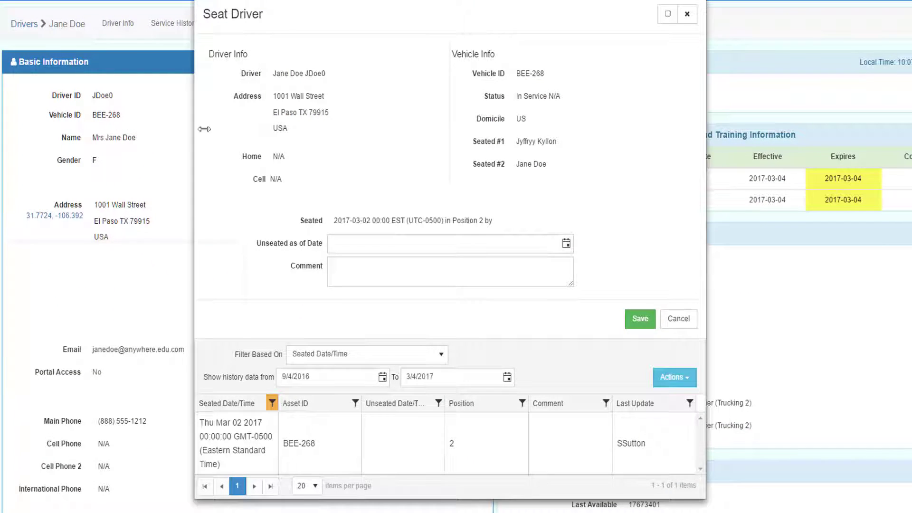
pyautogui.click(566, 244)
pyautogui.click(361, 313)
pyautogui.click(638, 318)
pyautogui.moveTo(433, 104)
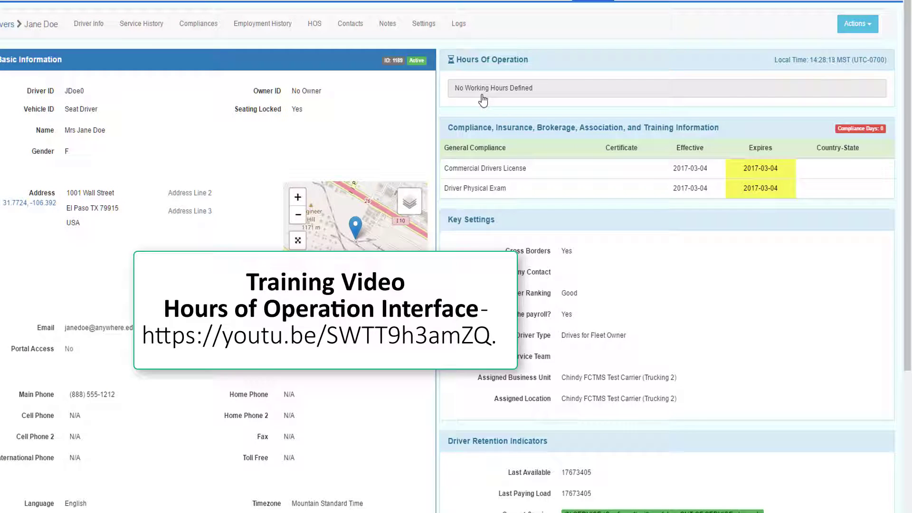
# Apply the Weekdays: 7AM - 7PM preset to the driver's working hours and save.
pyautogui.click(483, 99)
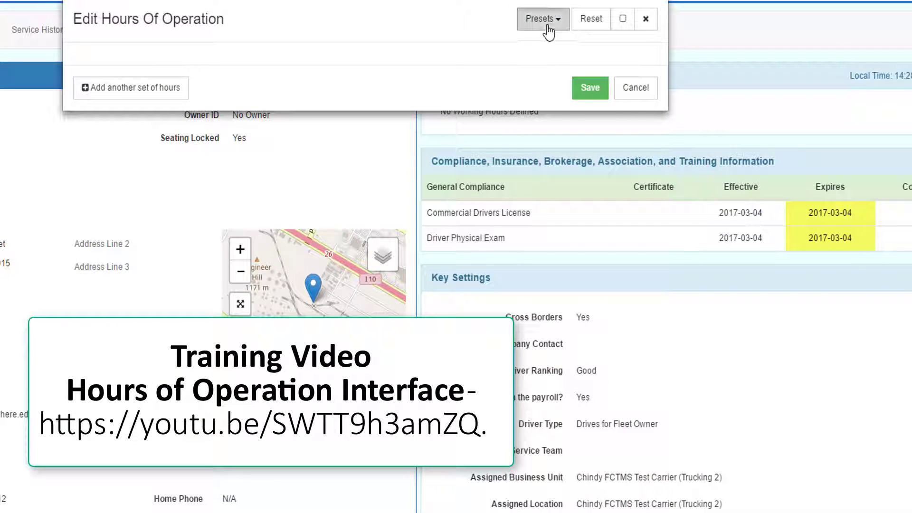
pyautogui.click(549, 31)
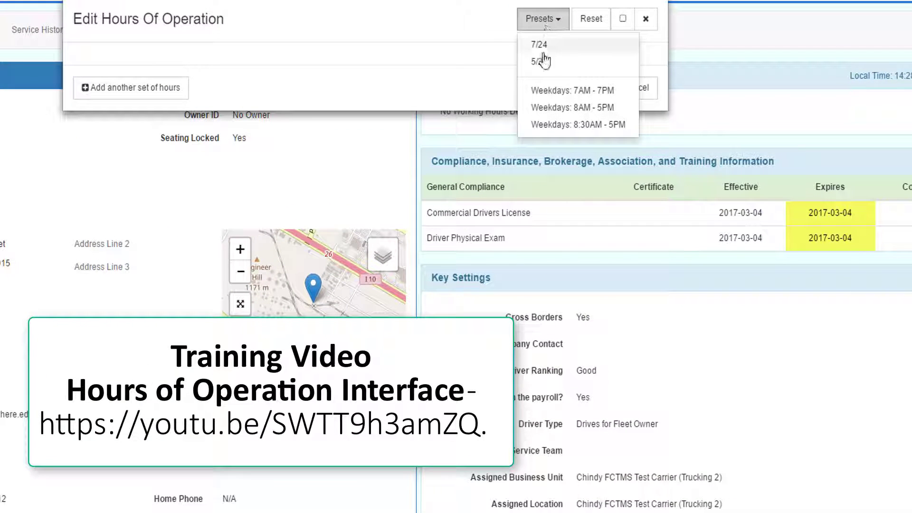
pyautogui.click(545, 95)
pyautogui.click(643, 277)
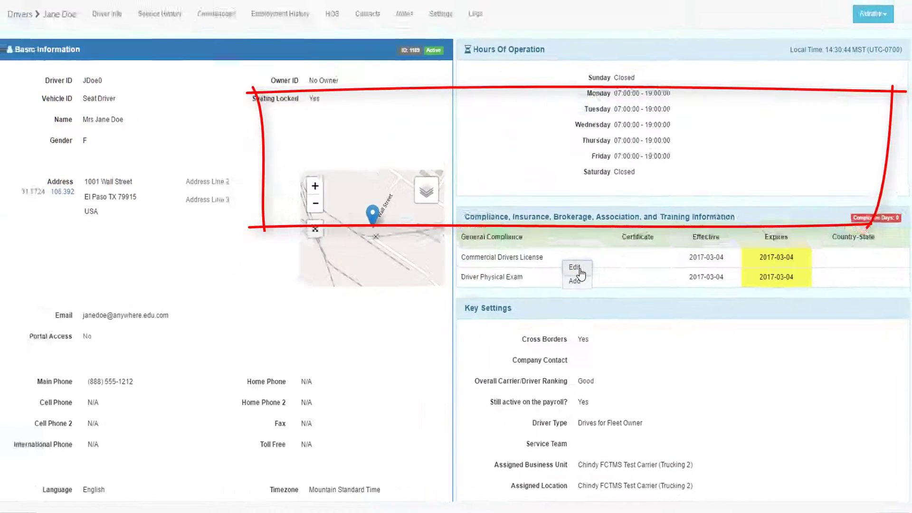
# Set the Commercial Drivers License end date to 3/31/2017, add its reference number, country United States, state California, and save.
pyautogui.click(418, 194)
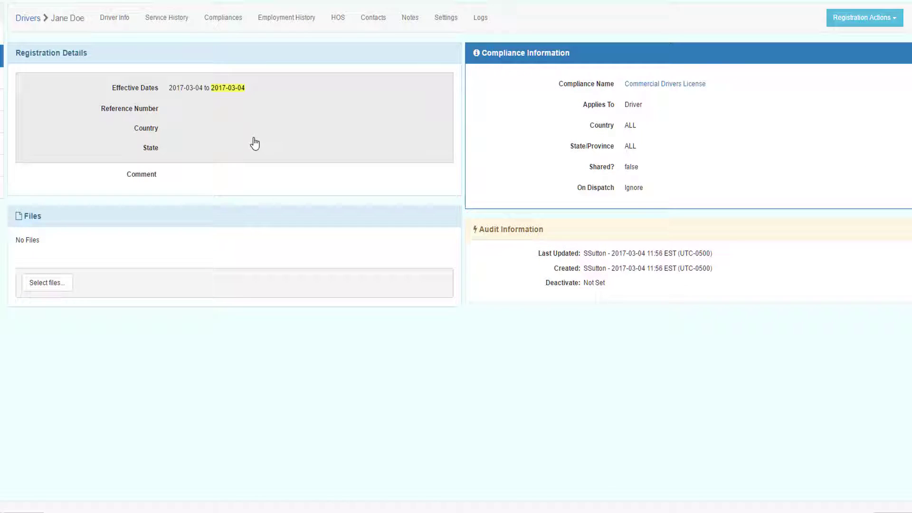
pyautogui.click(220, 91)
pyautogui.moveTo(517, 47); pyautogui.dragTo(481, 47)
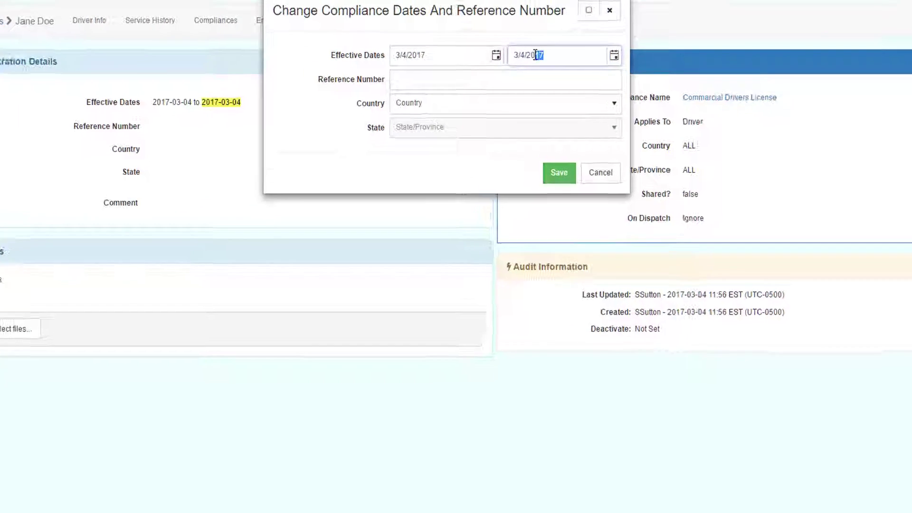
pyautogui.write('3/31/2017')
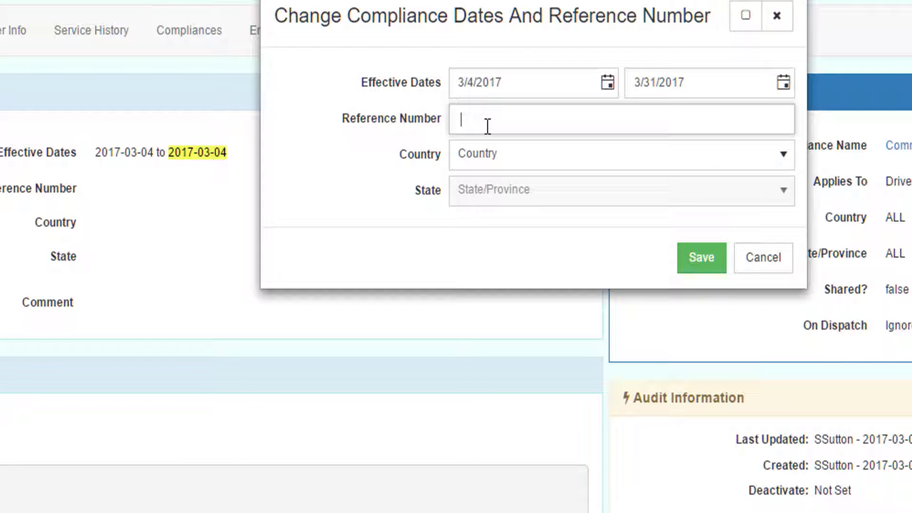
pyautogui.click(487, 126)
pyautogui.click(489, 163)
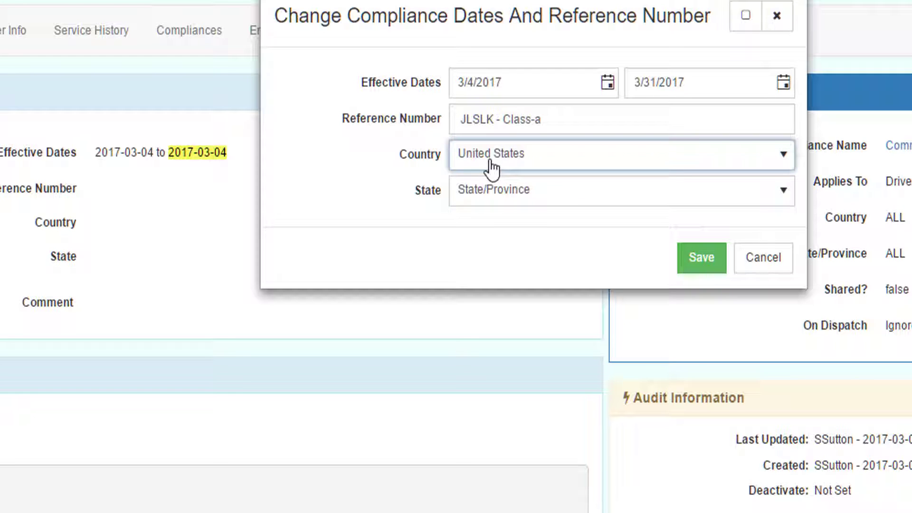
pyautogui.click(491, 198)
pyautogui.click(489, 338)
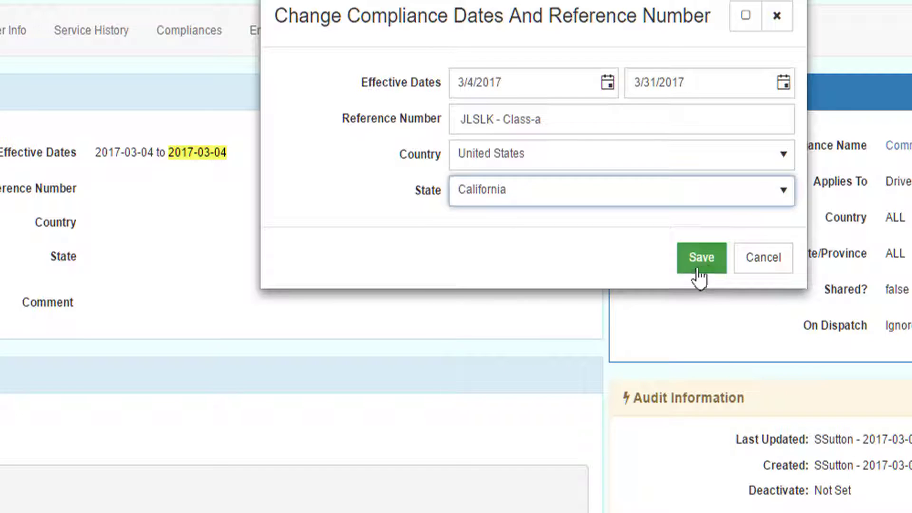
pyautogui.click(699, 260)
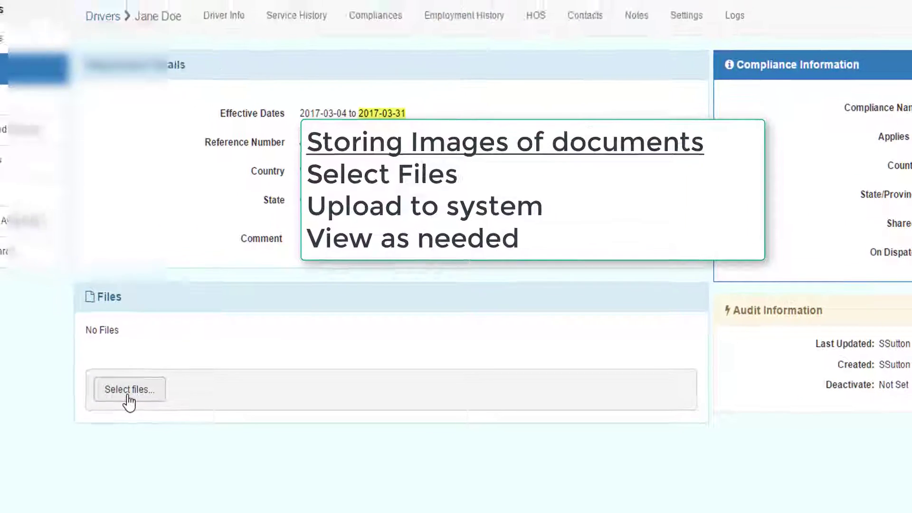
# Upload FMCSA.jpg to the Commercial Drivers License record, then download and open it.
pyautogui.click(128, 397)
pyautogui.doubleClick(236, 45)
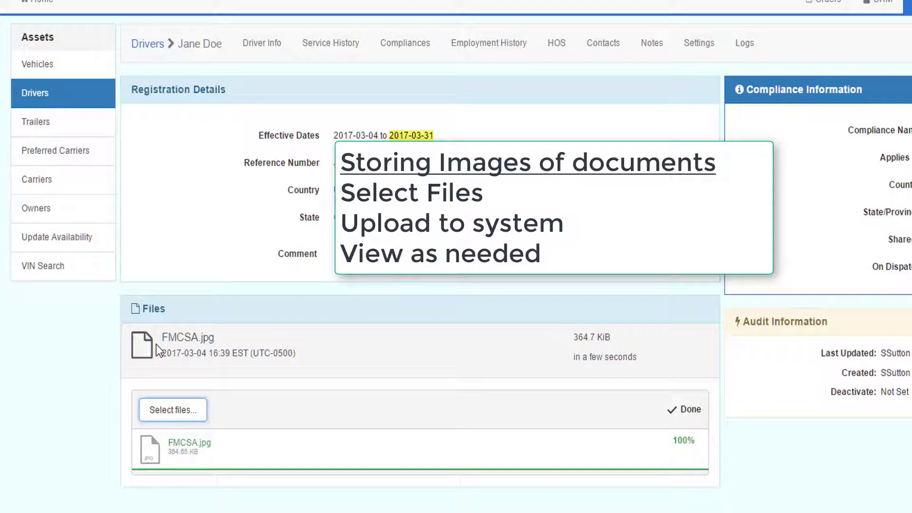
pyautogui.click(148, 346)
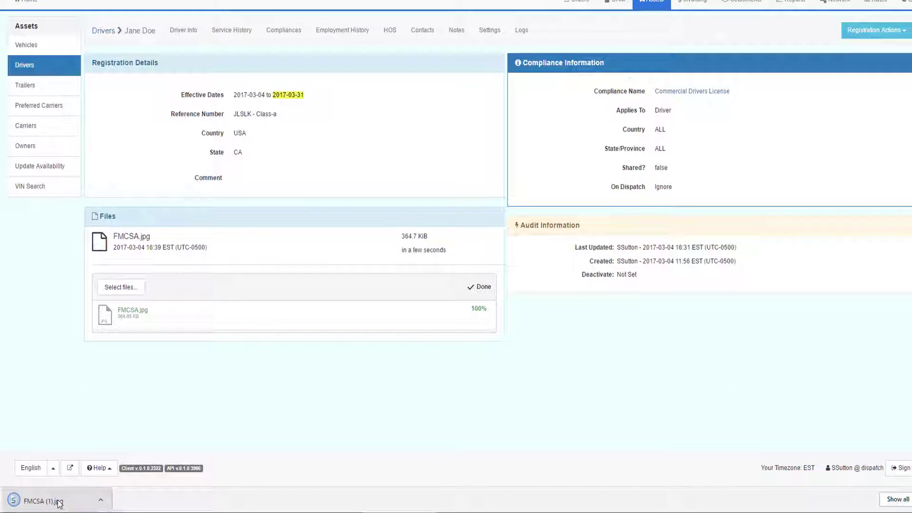
pyautogui.click(59, 502)
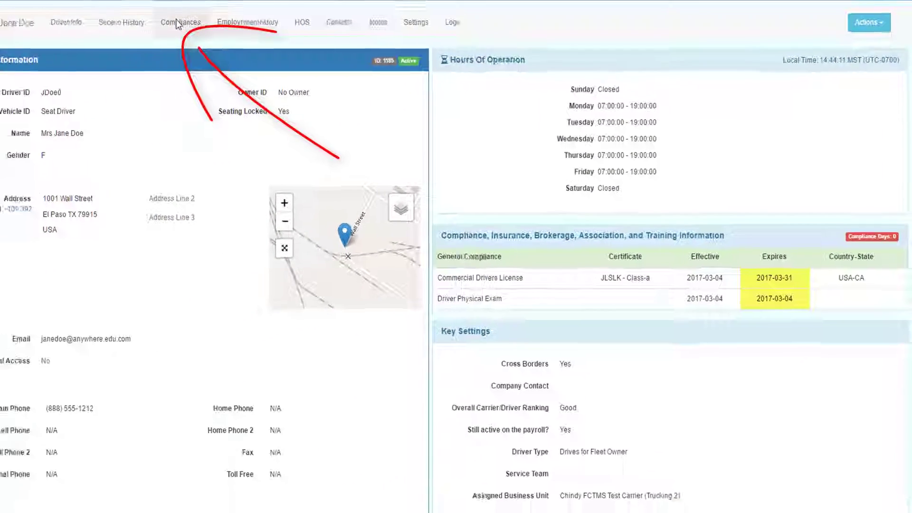
pyautogui.click(178, 23)
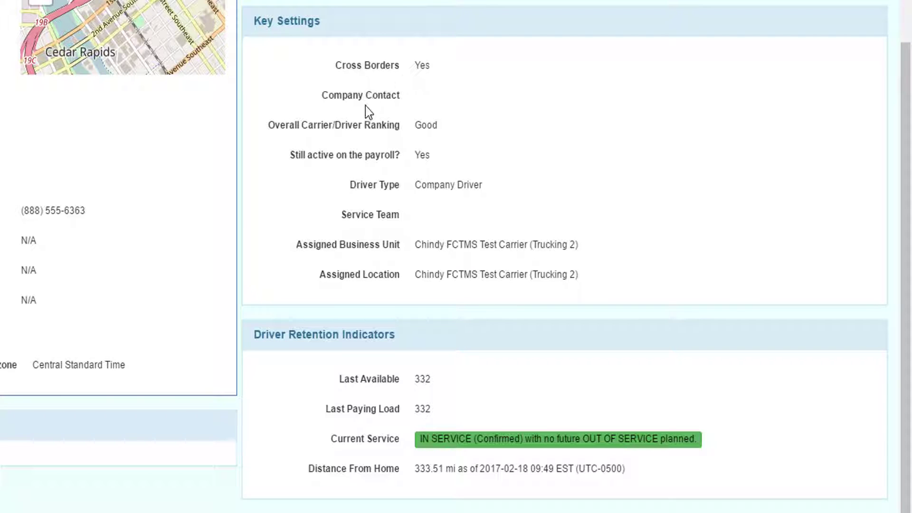
pyautogui.moveTo(360, 129)
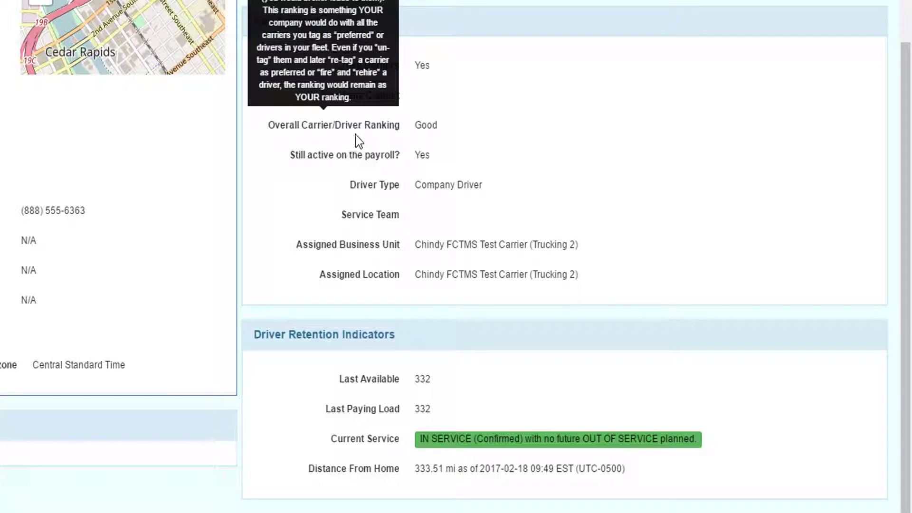
pyautogui.moveTo(357, 160)
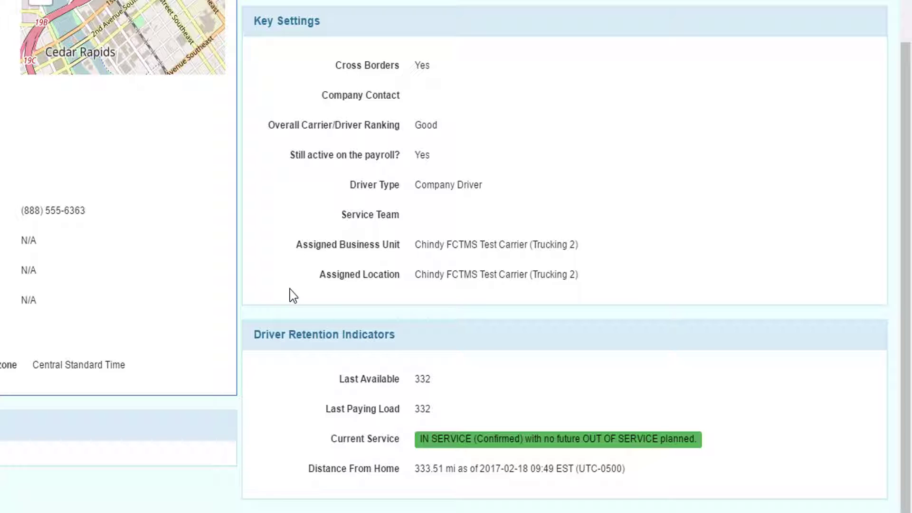
pyautogui.scroll(-5, 315, 316)
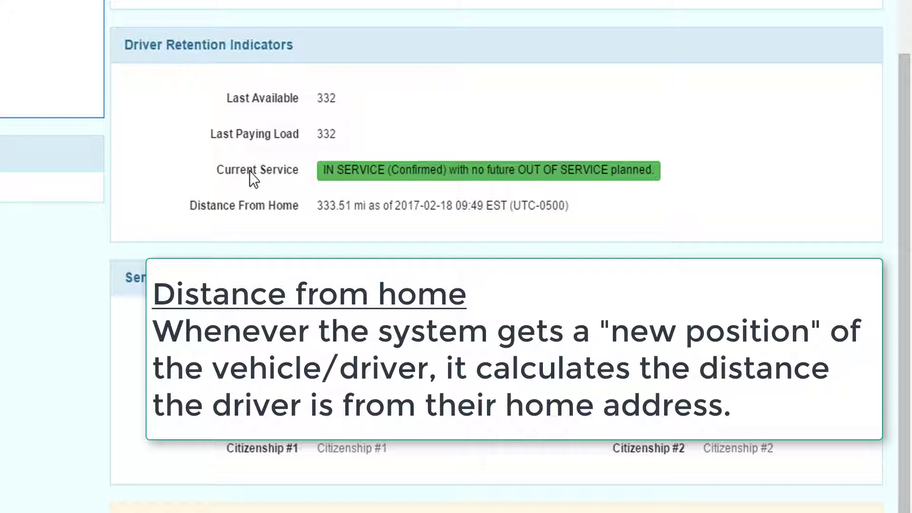
pyautogui.moveTo(247, 207)
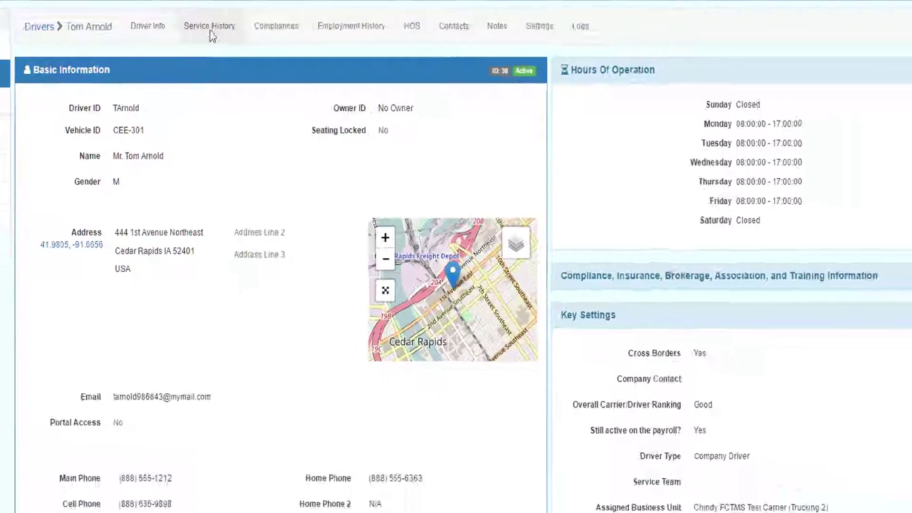
# Browse the driver's Service History, Compliances, Employment History and HOS pages, ending on Contacts.
pyautogui.click(308, 38)
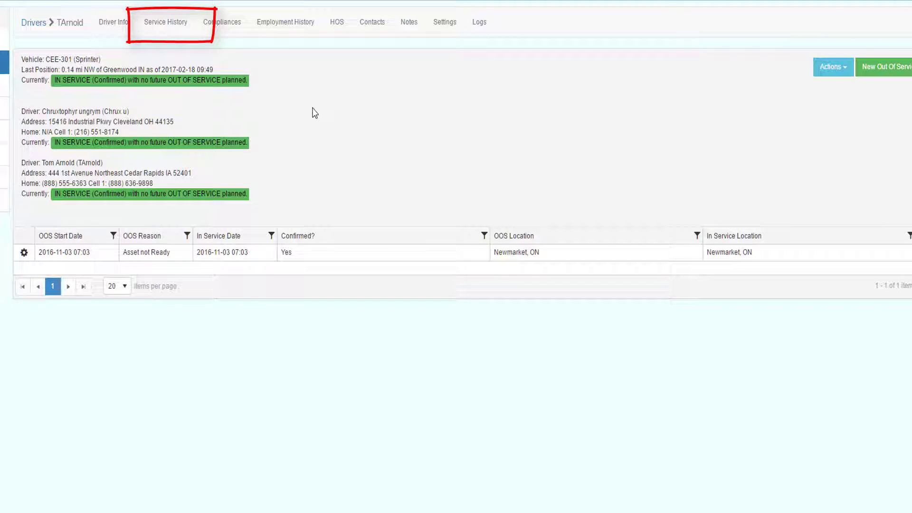
pyautogui.click(210, 25)
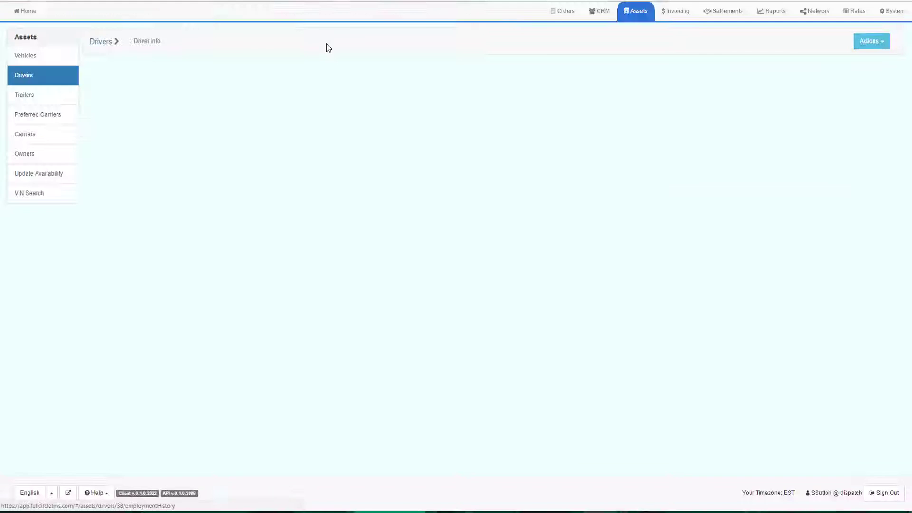
pyautogui.click(276, 19)
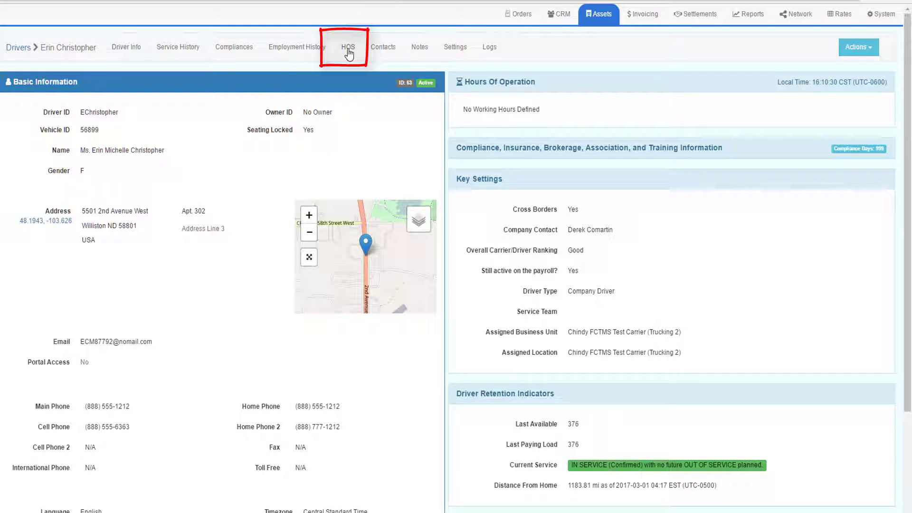
pyautogui.click(348, 49)
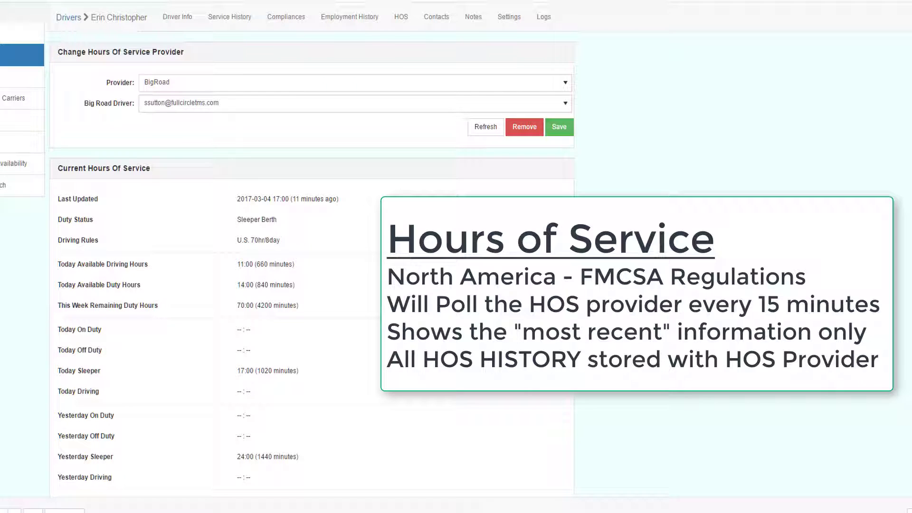
pyautogui.click(436, 17)
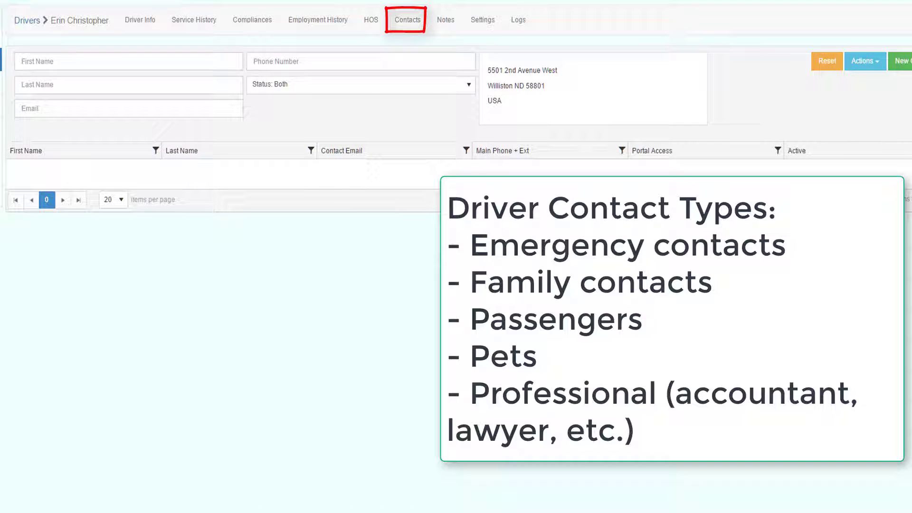
# Start a new driver contact with passenger and emergency contact both set to Yes.
pyautogui.click(900, 61)
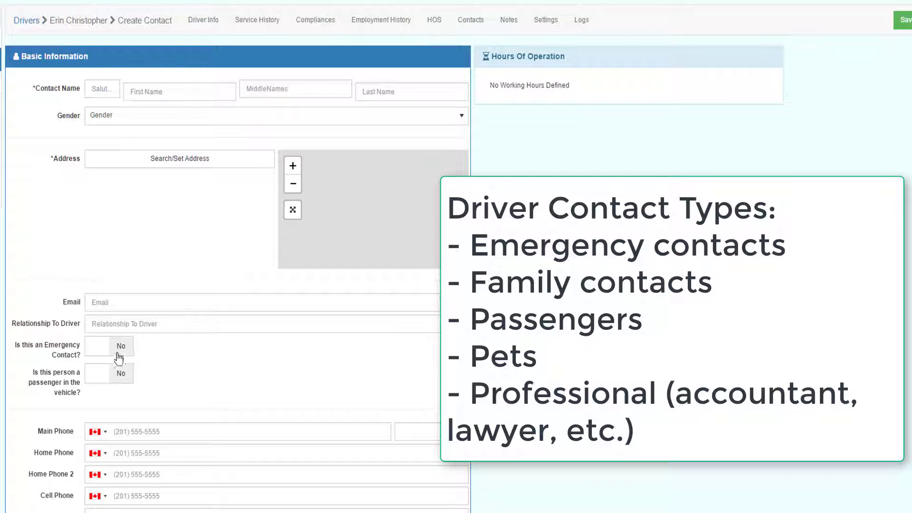
pyautogui.click(120, 371)
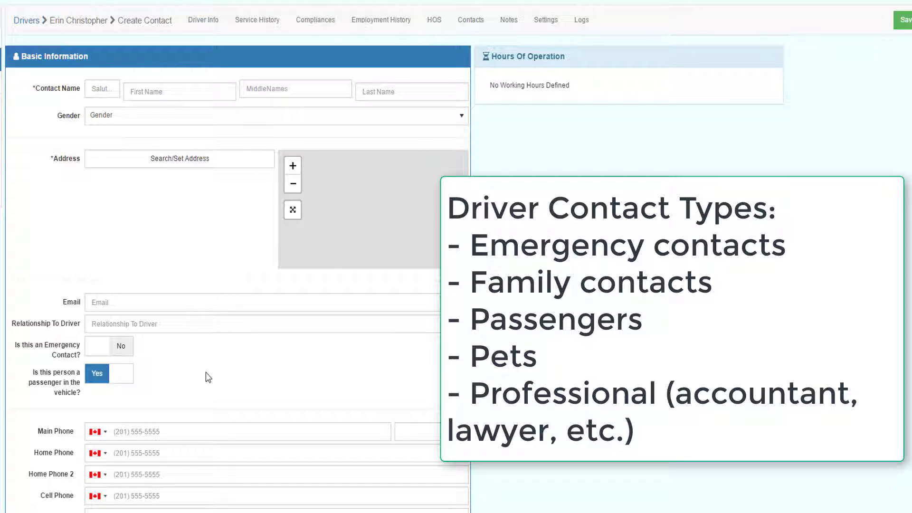
pyautogui.click(114, 357)
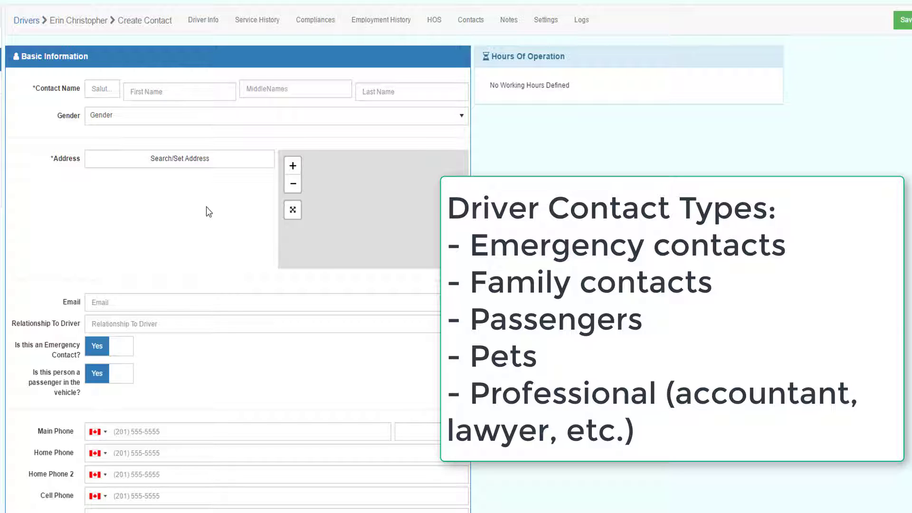
pyautogui.click(436, 26)
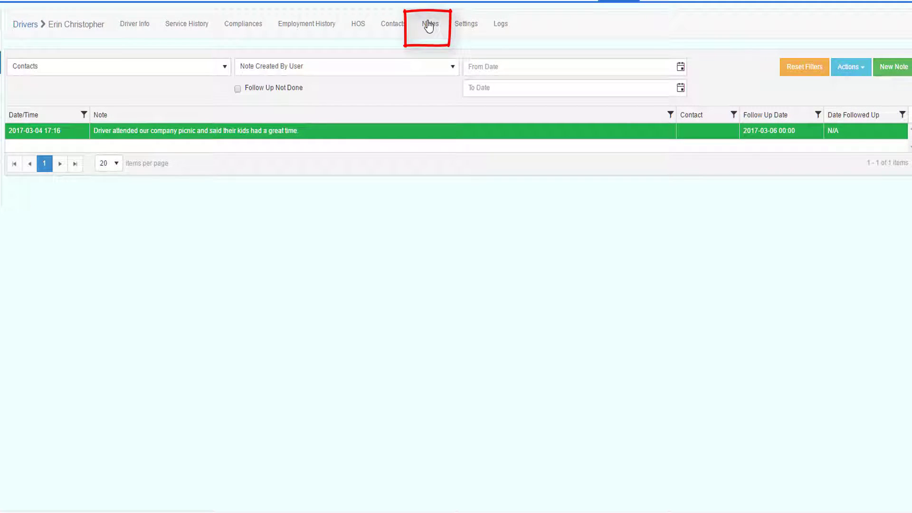
# Start a new note associated with Contact, cancel it, and view the driver's Logs.
pyautogui.click(895, 68)
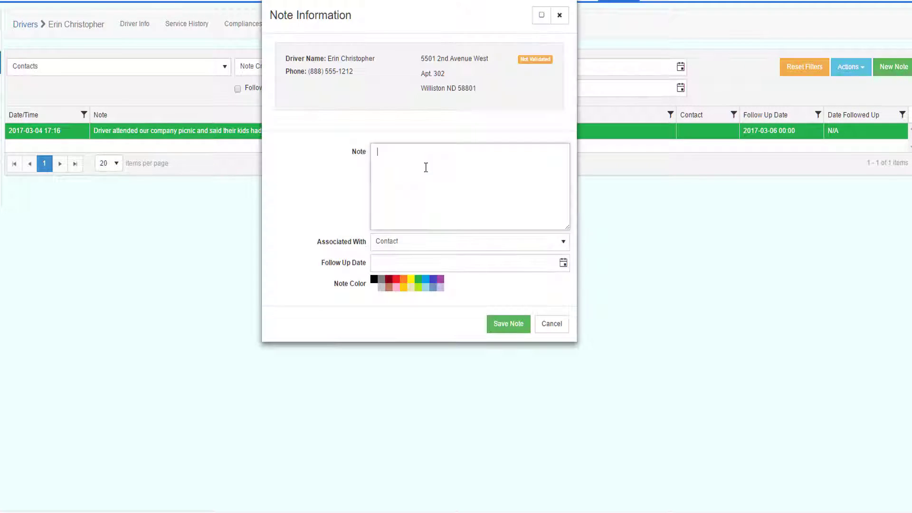
pyautogui.click(404, 242)
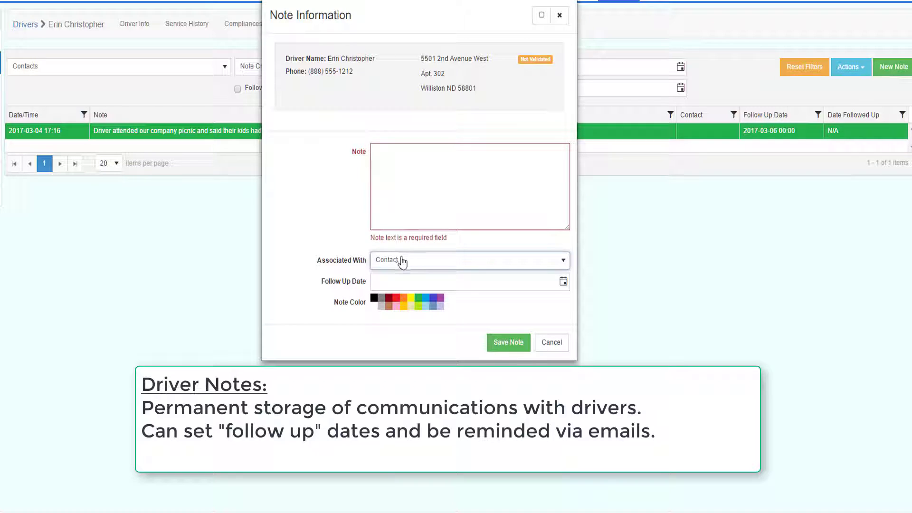
pyautogui.click(401, 261)
pyautogui.click(398, 275)
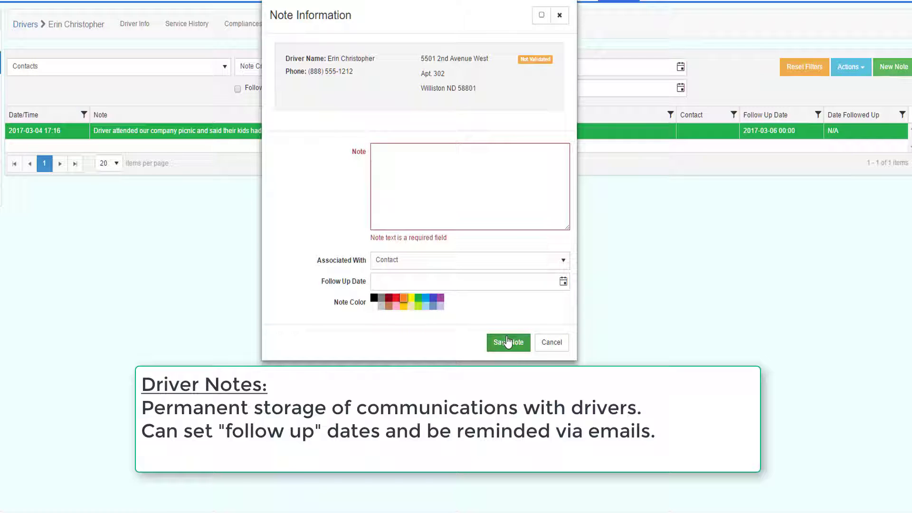
pyautogui.click(538, 347)
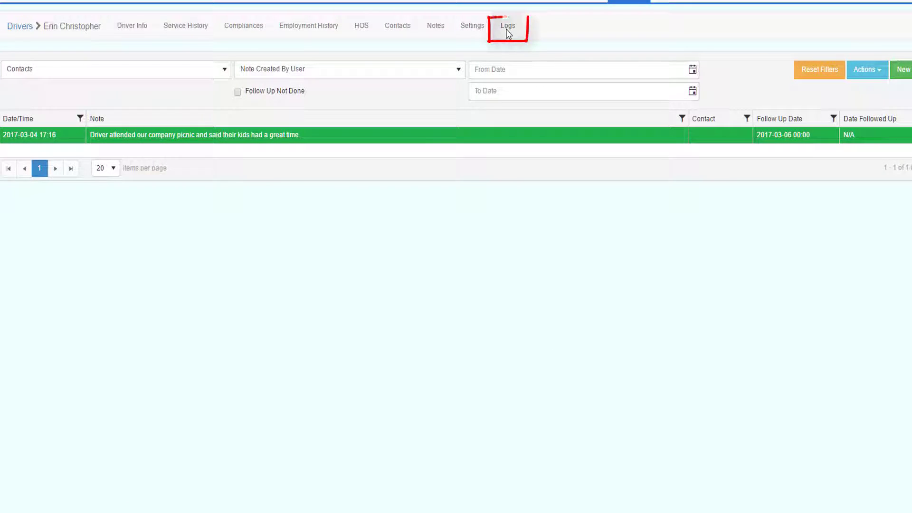
pyautogui.click(509, 33)
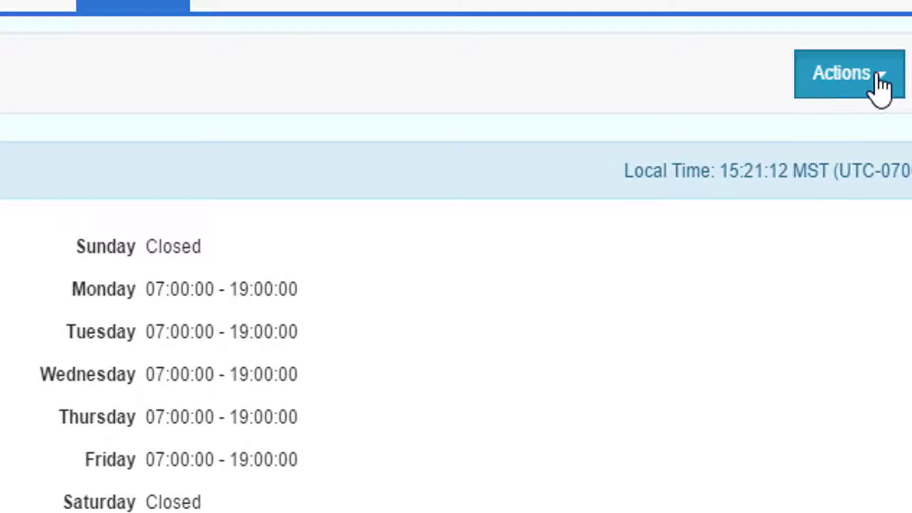
# Begin terminating the driver's employment effective 3/3/2017, recording who terminated them.
pyautogui.click(880, 85)
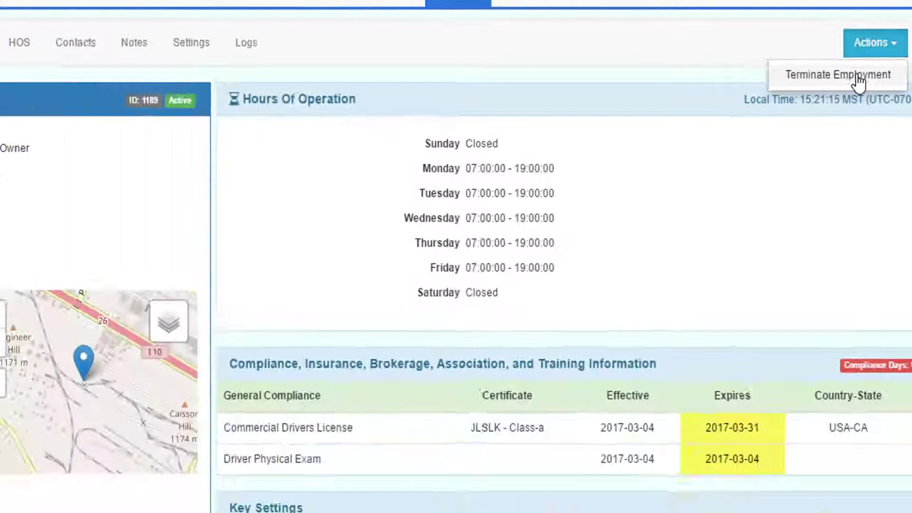
pyautogui.click(826, 135)
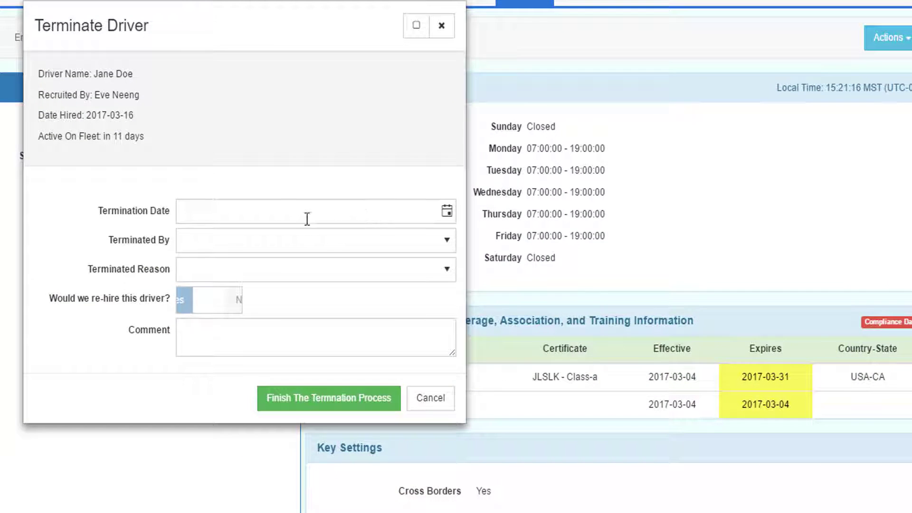
pyautogui.click(449, 217)
pyautogui.click(301, 277)
pyautogui.click(275, 240)
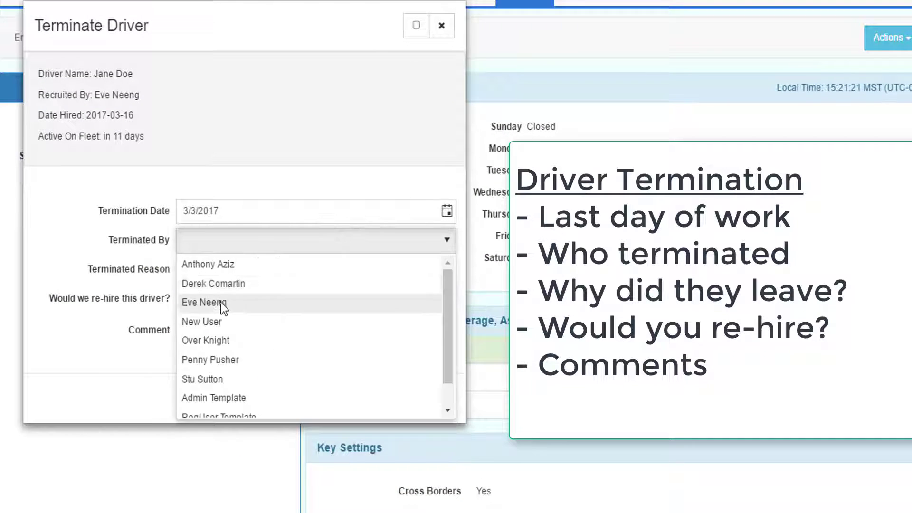
pyautogui.click(205, 302)
# Set reason Became Owner Operator with no rehire, finish the termination, and check employment history.
pyautogui.click(235, 269)
pyautogui.click(229, 275)
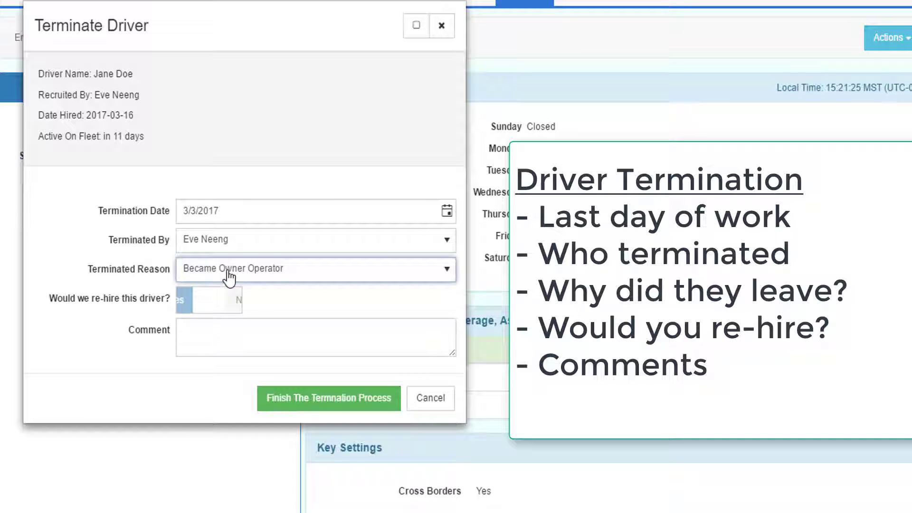
pyautogui.click(219, 299)
pyautogui.click(186, 329)
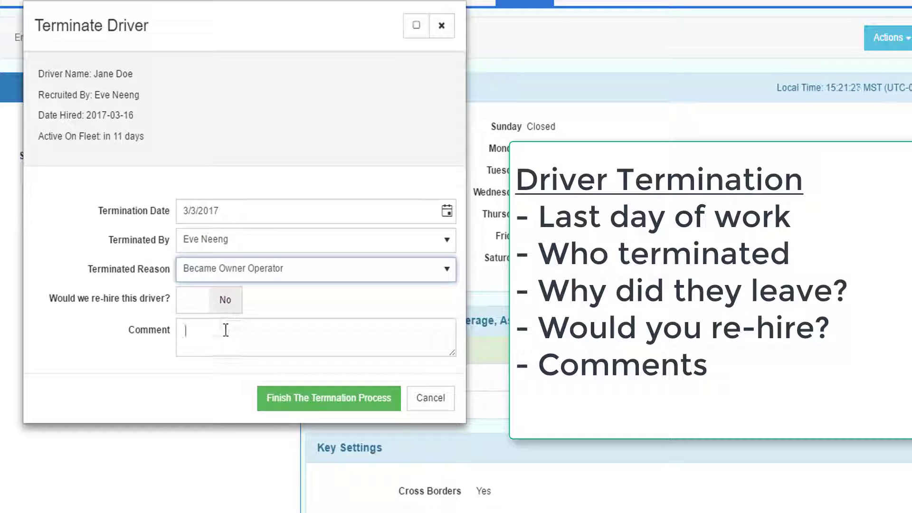
pyautogui.click(299, 402)
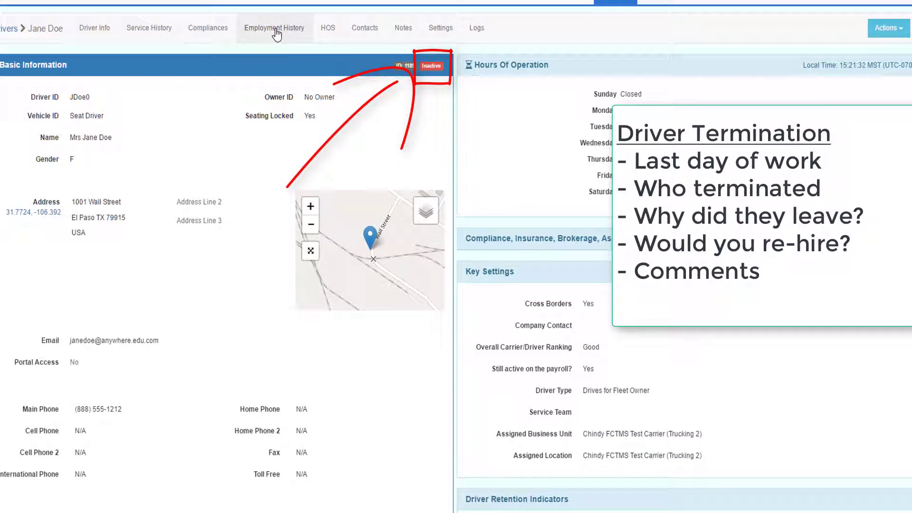
pyautogui.click(276, 30)
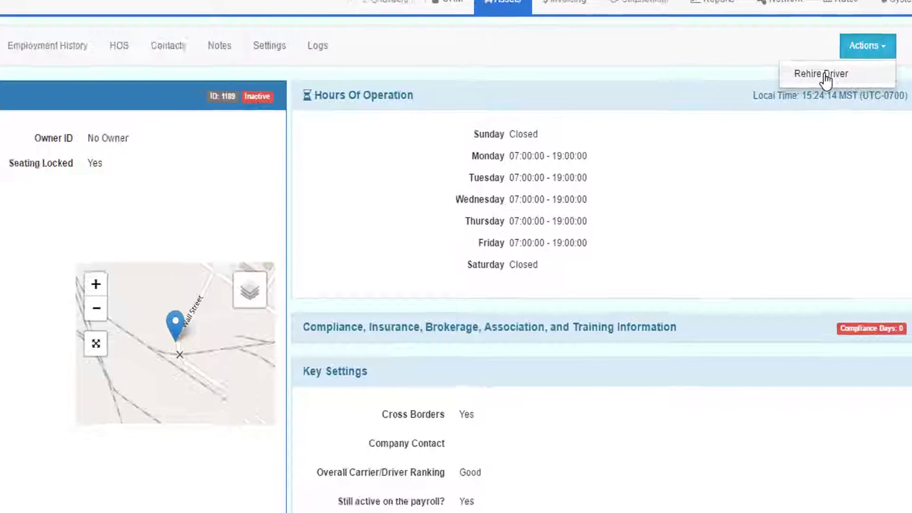
# Rehire the driver with hire date 3/4/2017, choosing a name in Recruited By.
pyautogui.click(756, 153)
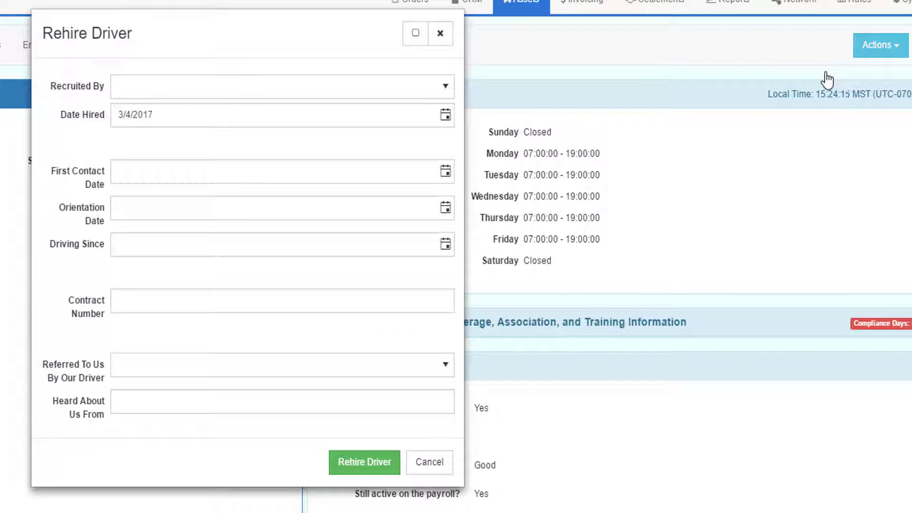
pyautogui.click(176, 95)
pyautogui.click(204, 136)
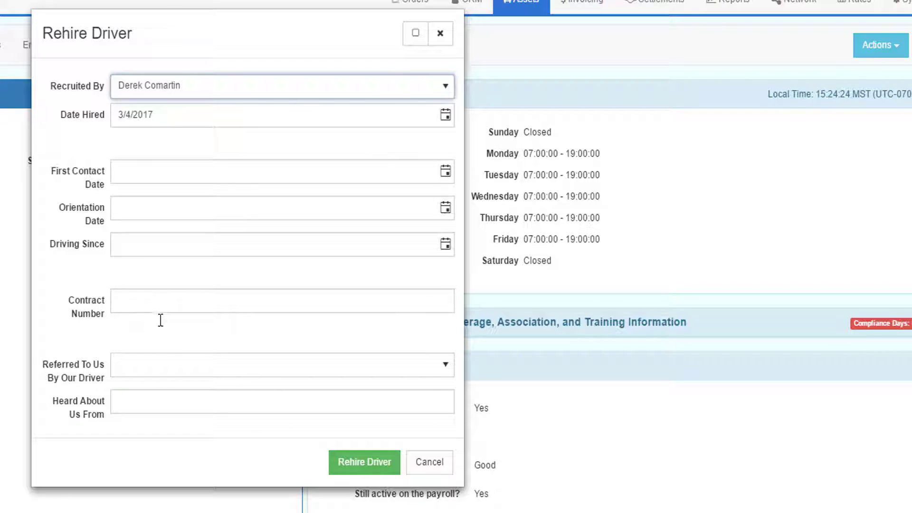
pyautogui.click(359, 470)
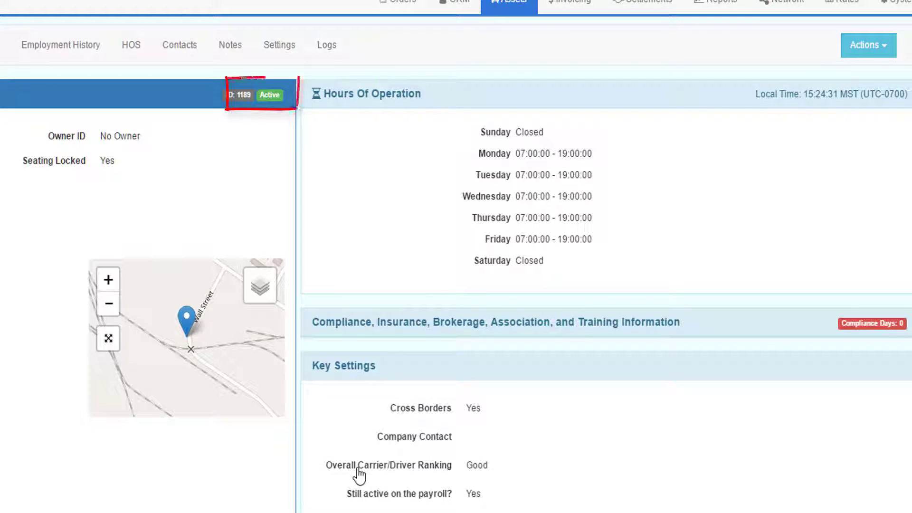